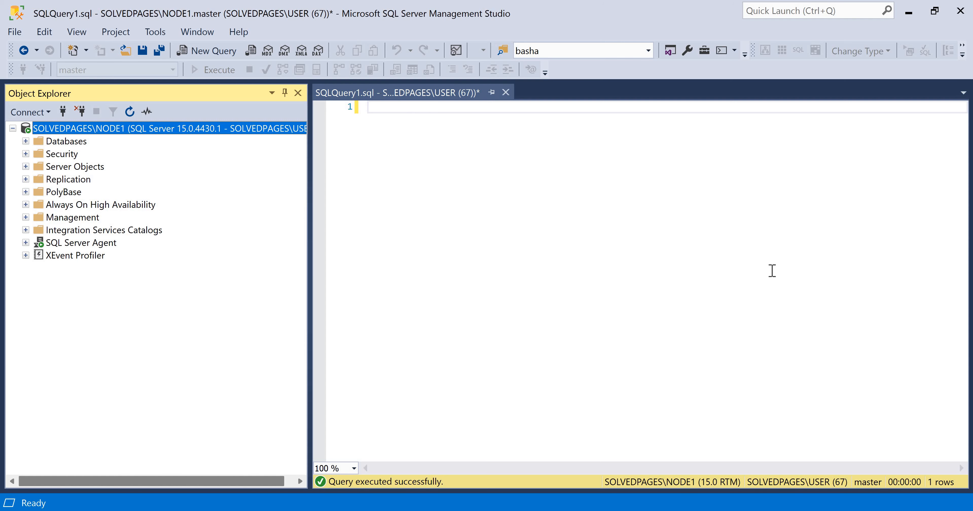
Step: Write and run a query selecting name and is_encrypted from sys.databases, and look through the returned rows
left_click(771, 271)
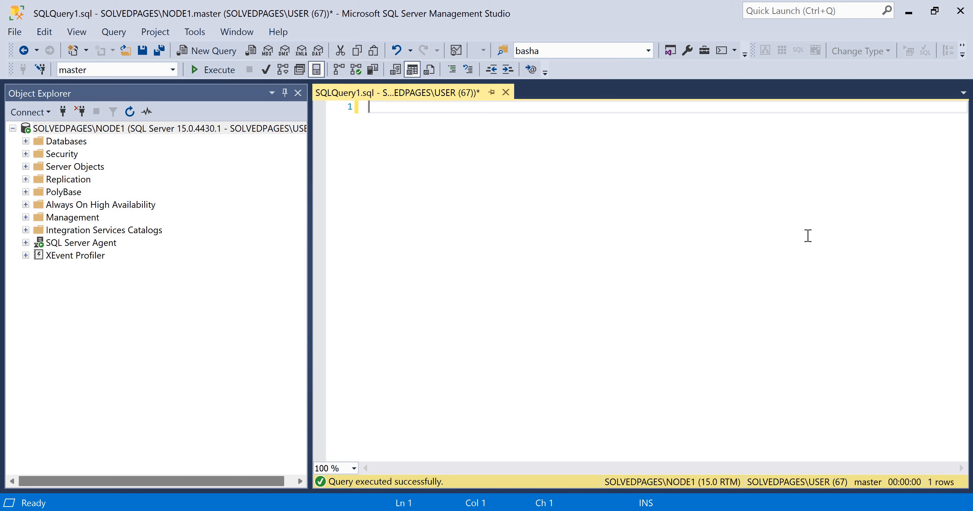
type("select name, is_en")
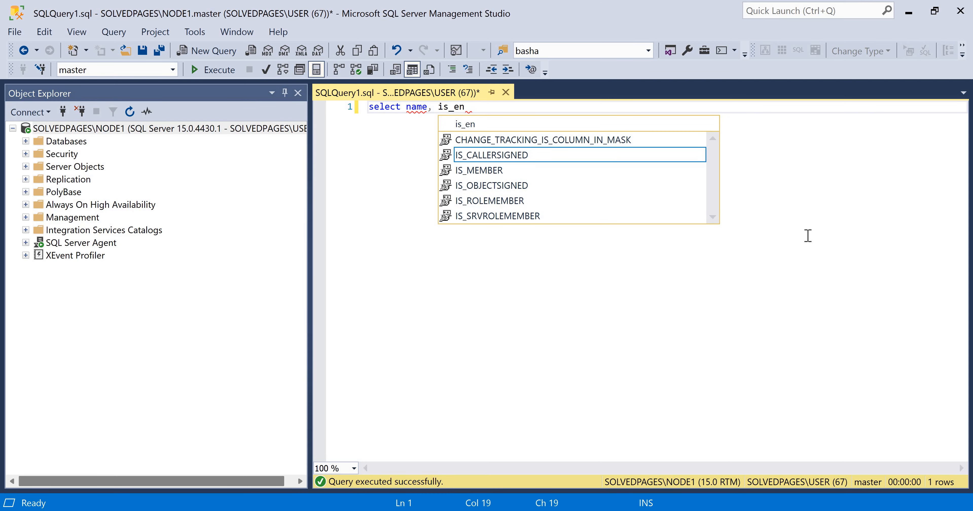
type("crypte")
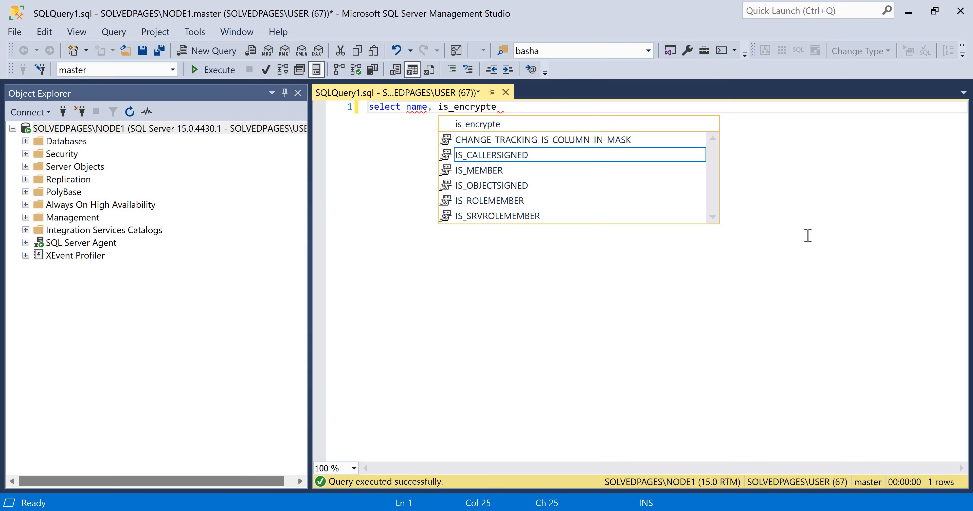
type("d fro")
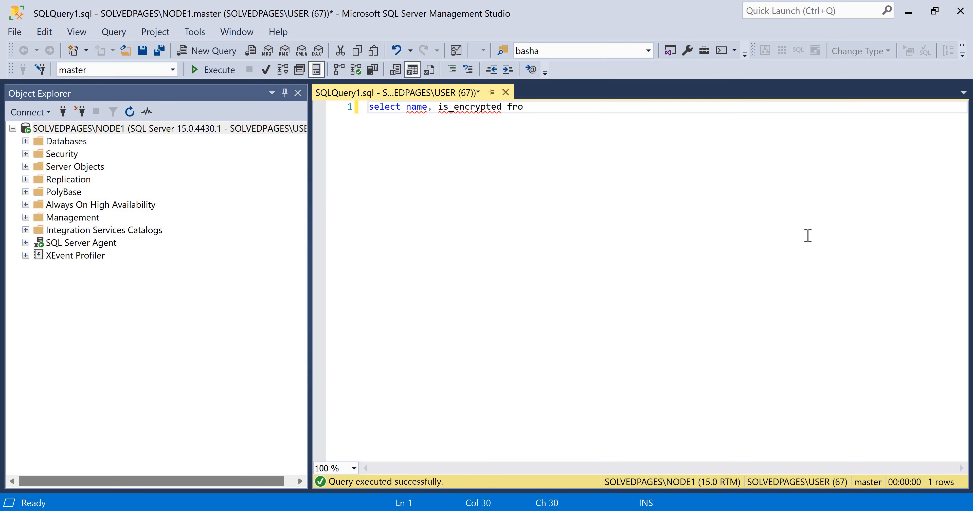
type("m sys.databases")
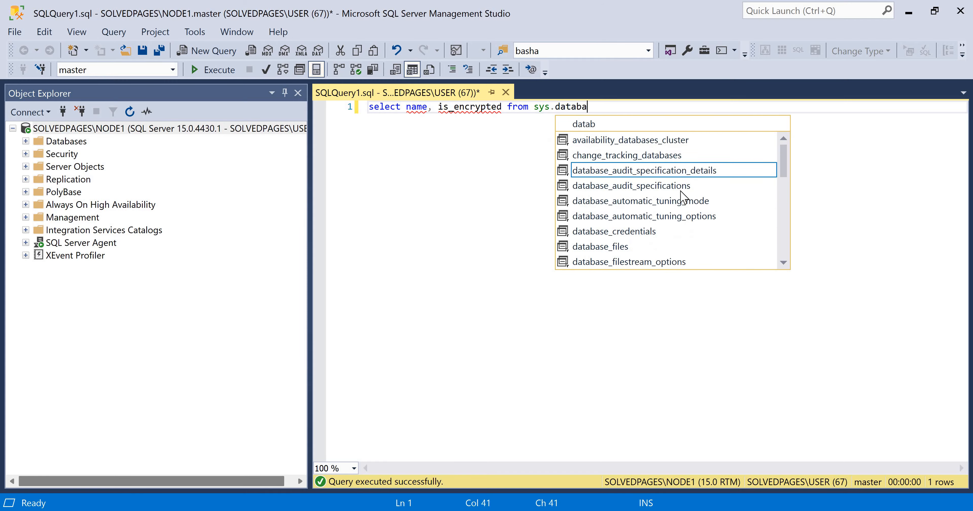
left_click(217, 75)
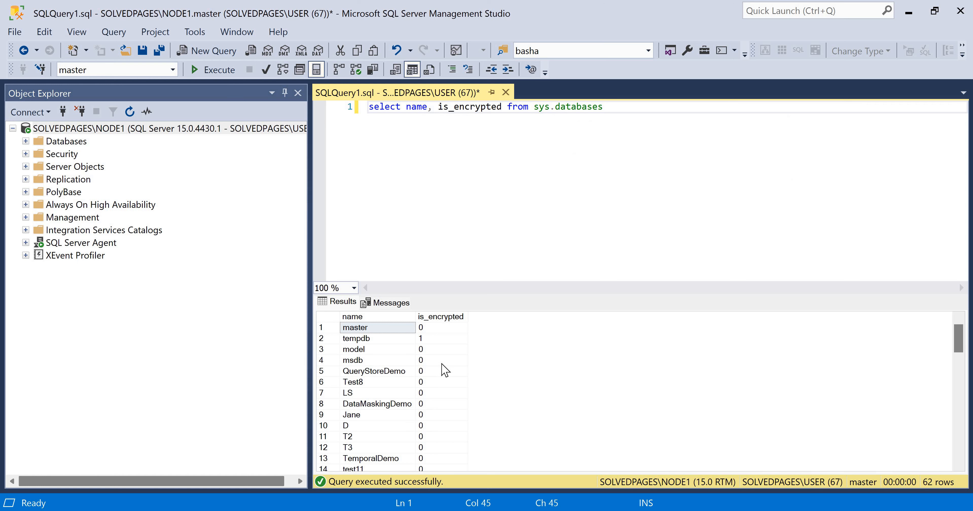
scroll(444, 370, "down", 14)
scroll(679, 154, "up", 14)
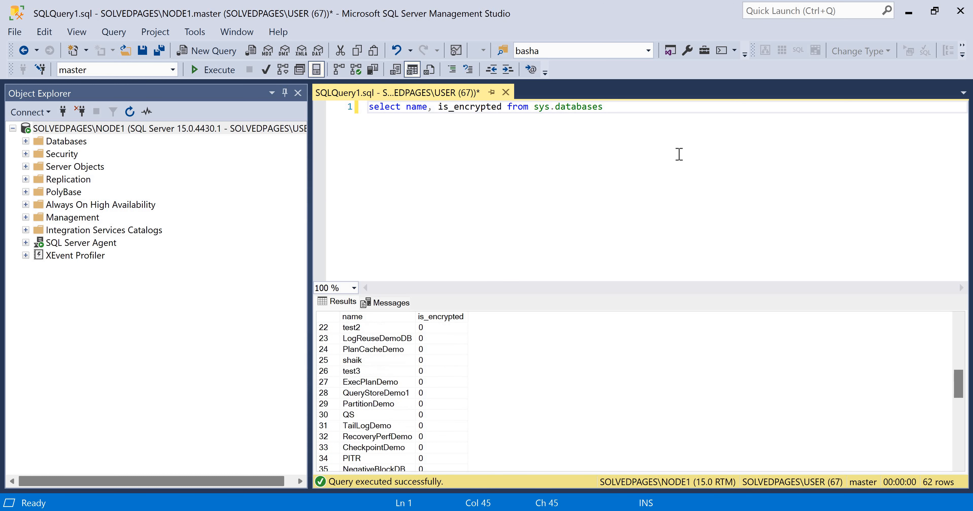
Step: Restrict the query with where name='CMS', run it, and check the database's is_encrypted value
type("where ")
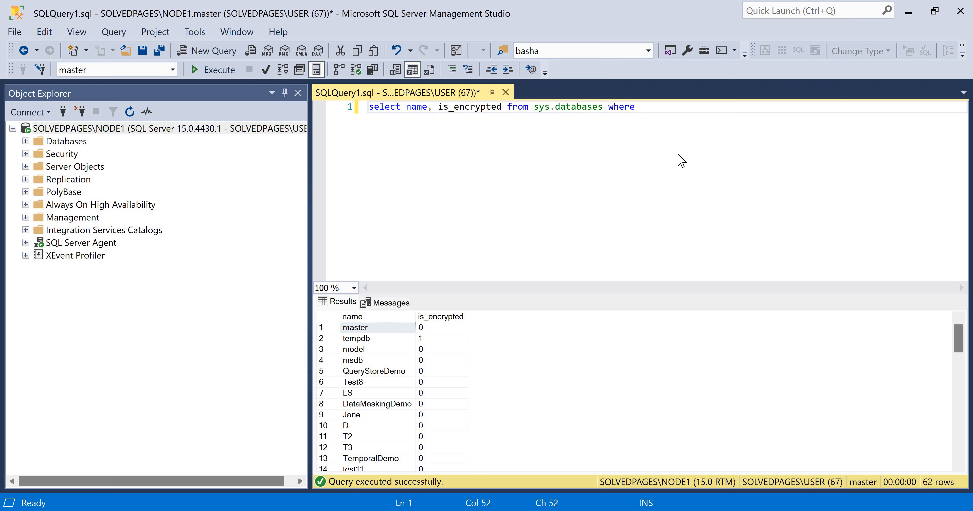
type("name")
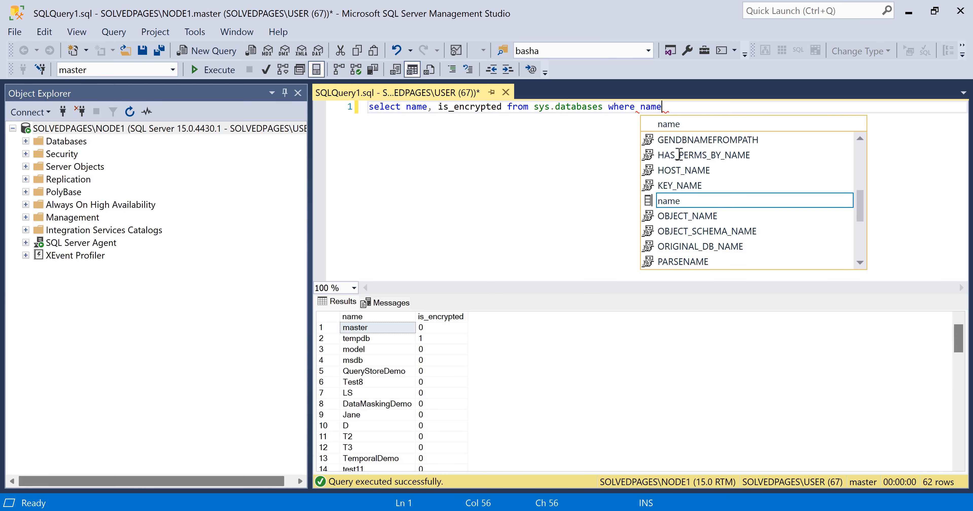
type("='")
type("CMS")
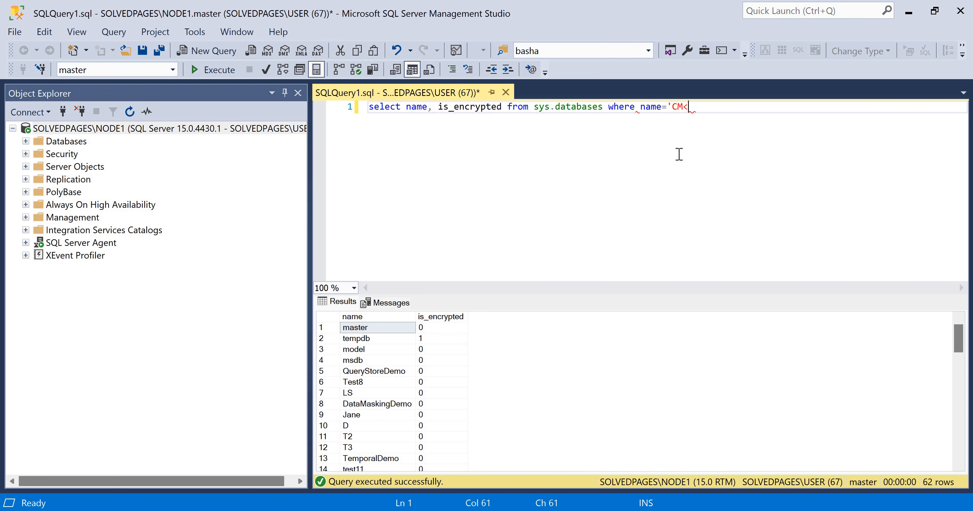
type("'")
key("F5")
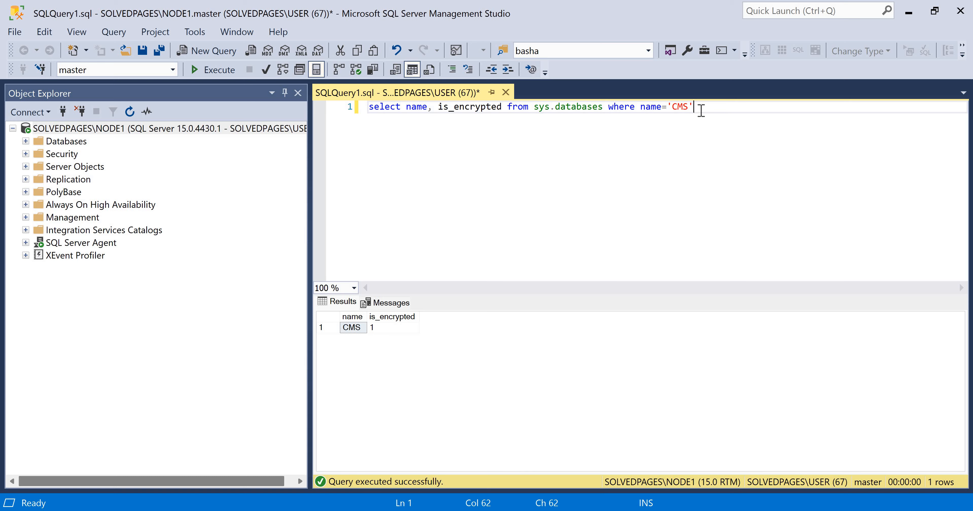
left_click(393, 327)
Step: Below the select query, write a BACKUP DATABASE CMS statement with a TO DISK clause on its own line
left_click(427, 107)
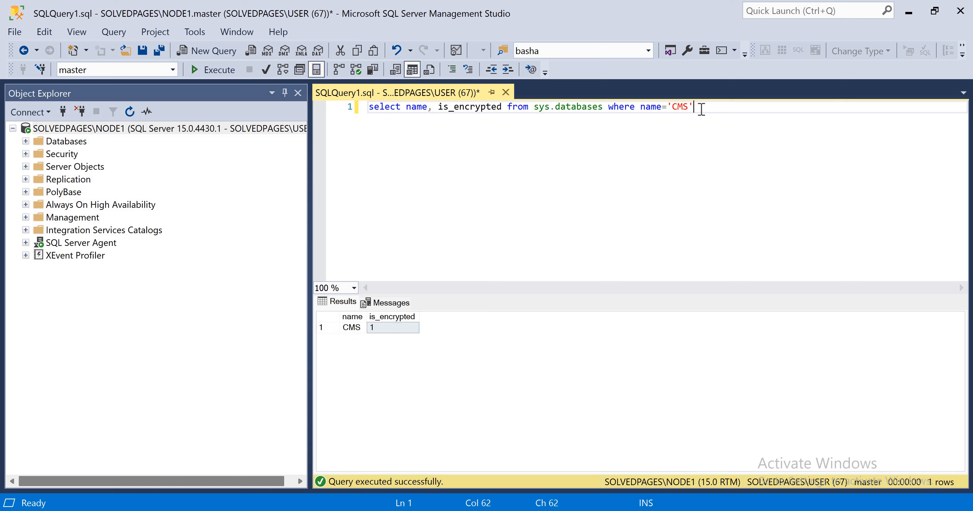
key("Return")
key("Return")
type("B")
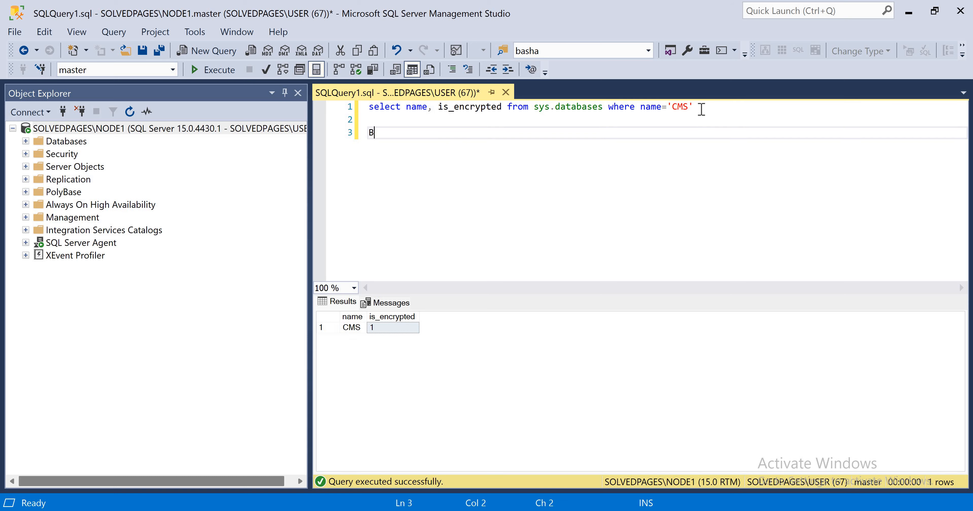
type("ACKUP DATABASE ")
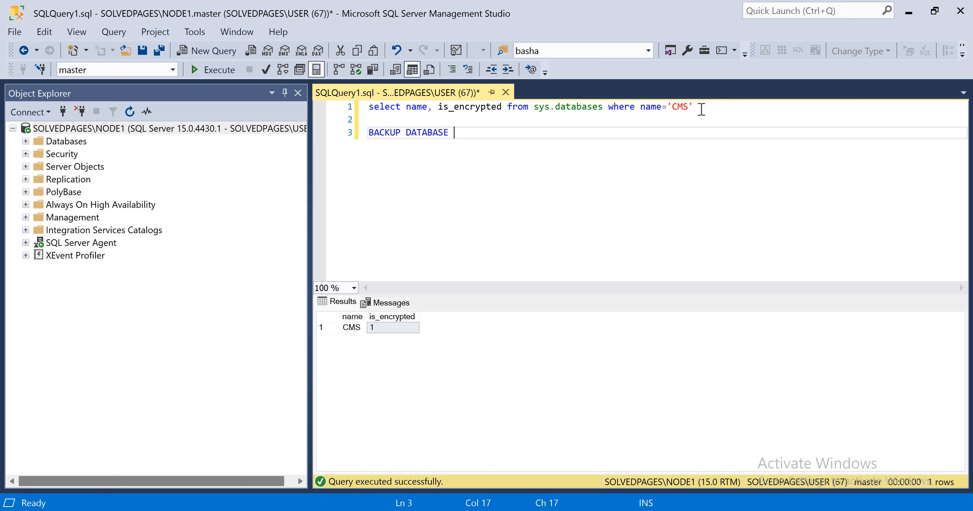
type("DMS")
key("BackSpace")
key("BackSpace")
type("MS")
key("Return")
type("TO DISK")
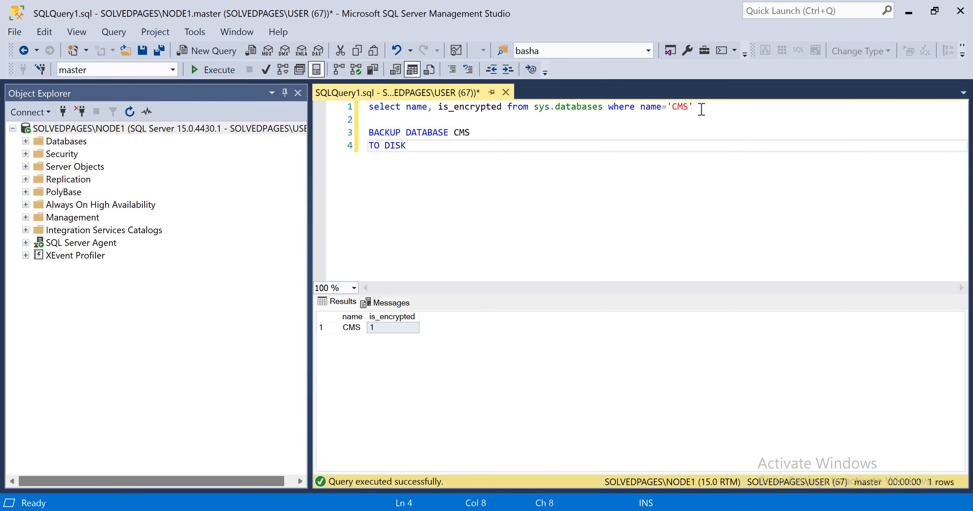
Step: Complete the TO DISK clause with = and the path D:\backups\CMS_full.bak
key("BackSpace")
type("= d")
key("BackSpace")
type("D")
key("BackSpace")
type(":\\BACKU")
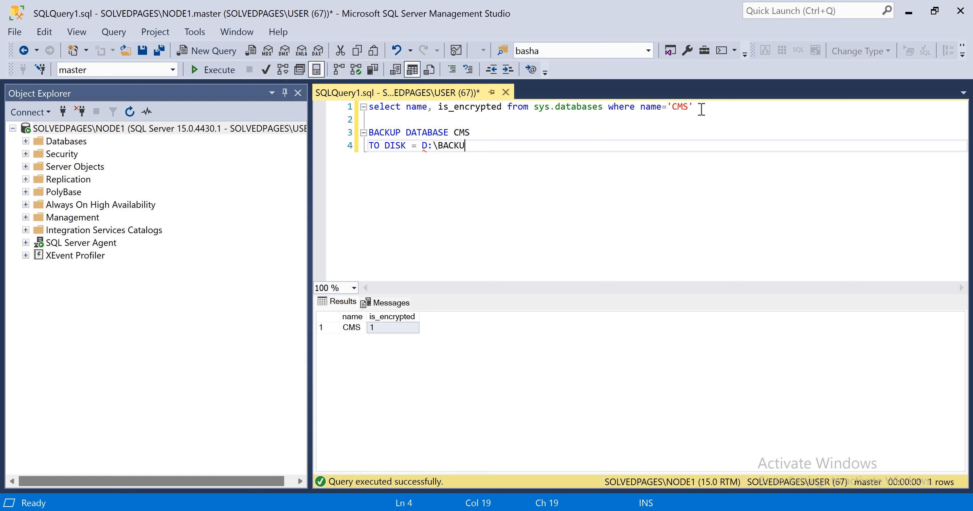
key("BackSpace")
type("backups\\CMS_full.bak")
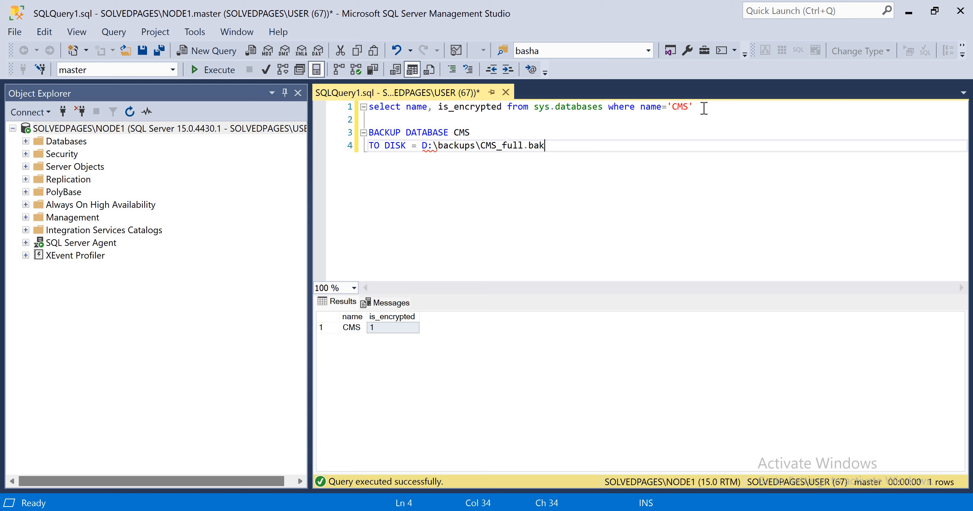
Step: Enclose the backup file path in single quotes
type("'")
key("Left")
key("Left")
key("Left")
key("Left")
key("Left")
key("Left")
key("Left")
key("Left")
key("Left")
key("Left")
key("Left")
key("Left")
key("Left")
key("Left")
key("Left")
key("Left")
type("'")
key("End")
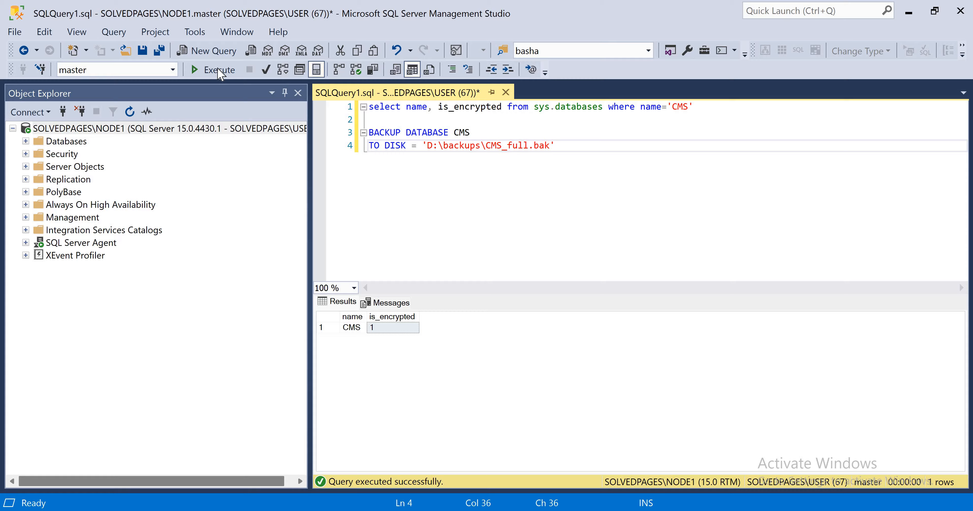
Step: Execute only the BACKUP DATABASE statement and add two new lines below it
key("shift+Home")
key("shift+Up")
key("F5")
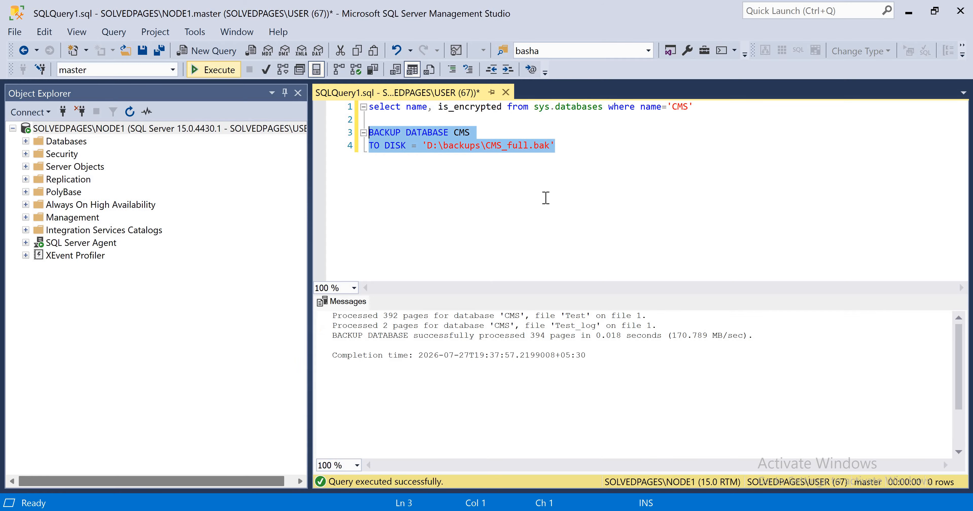
left_click(538, 180)
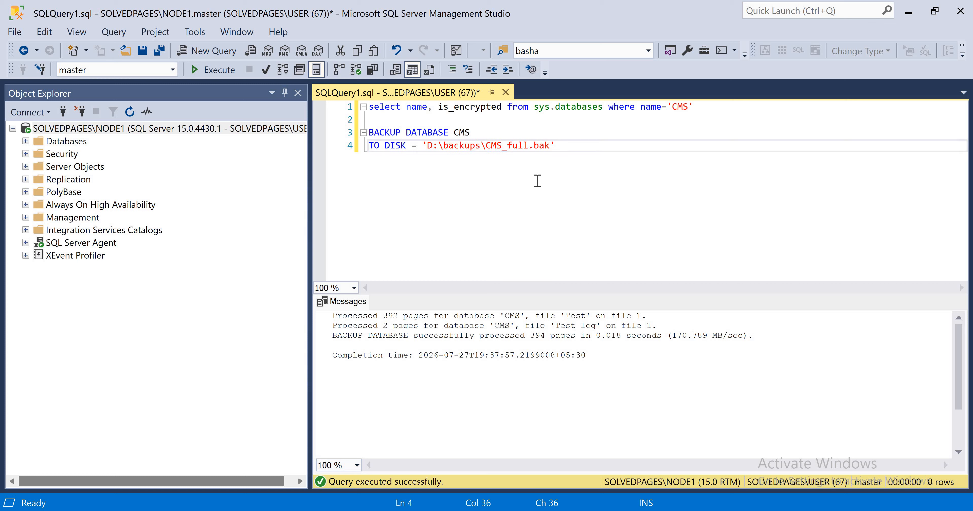
key("Return")
key("Return")
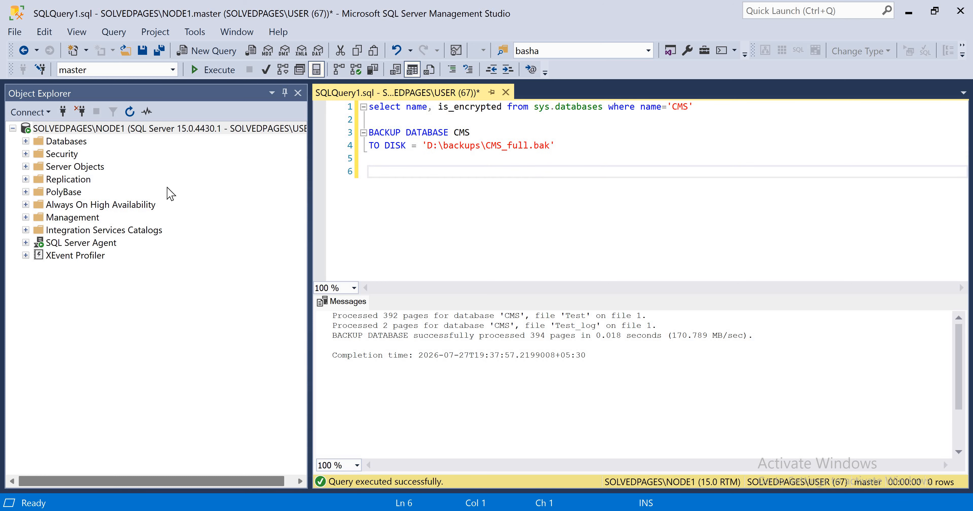
Step: Start a database restore on the server and choose the backup file D:\Backups\CMS_full.bak as its source device
right_click(46, 141)
key("Up")
key("Up")
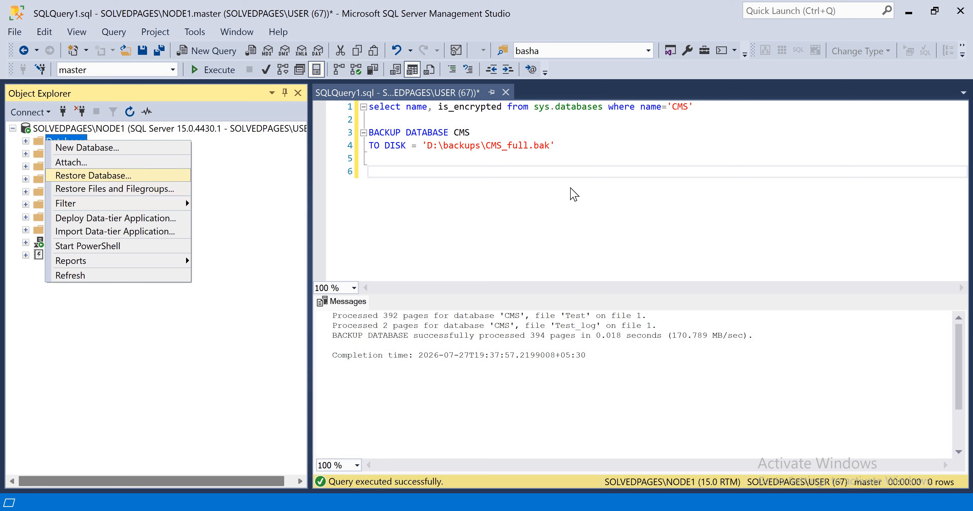
key("Return")
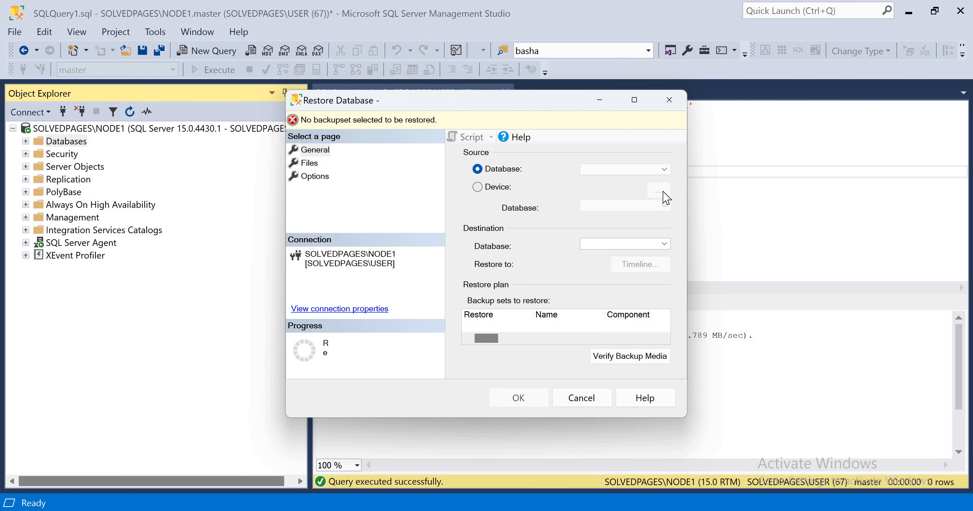
left_click(664, 193)
left_click(659, 189)
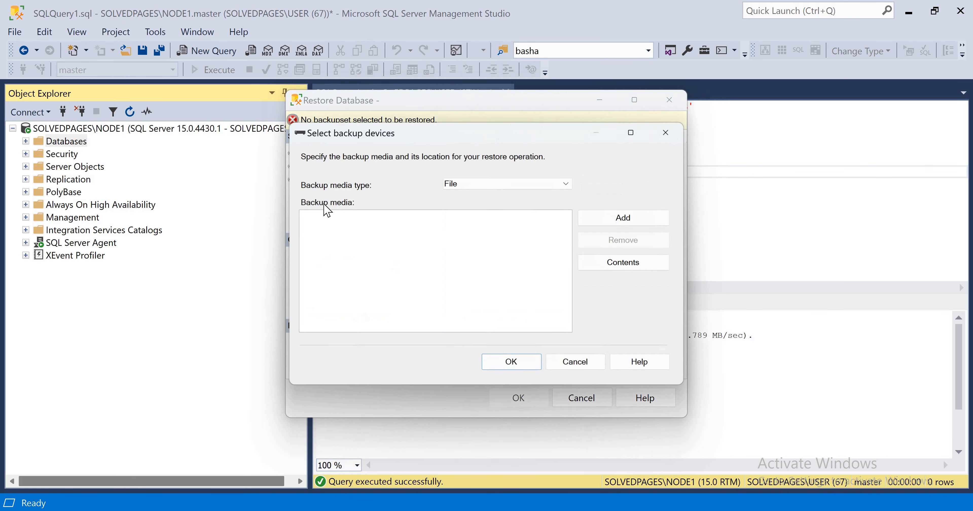
left_click(624, 218)
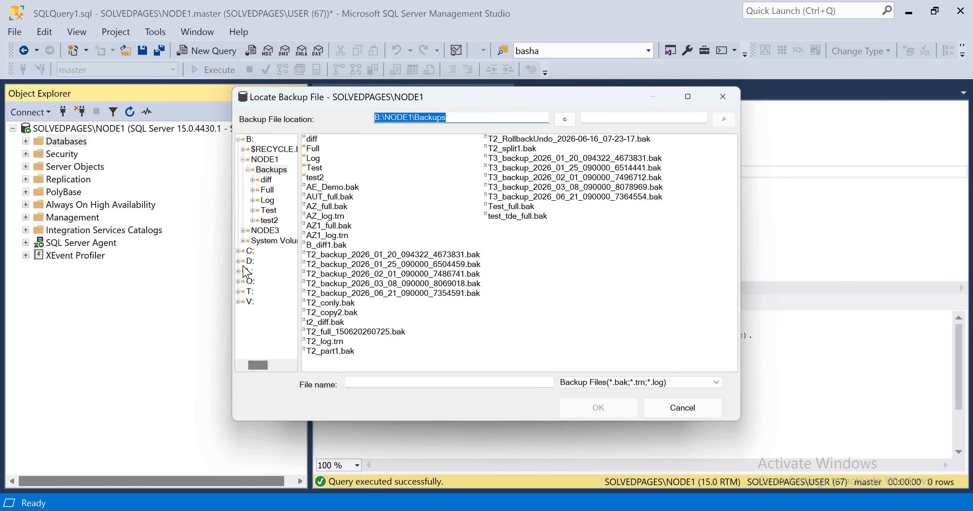
left_click(250, 261)
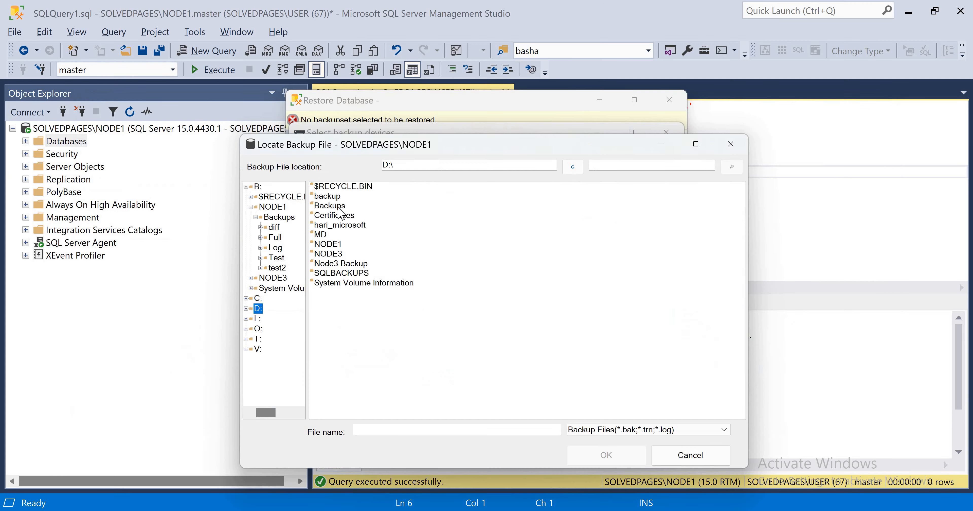
double_click(346, 206)
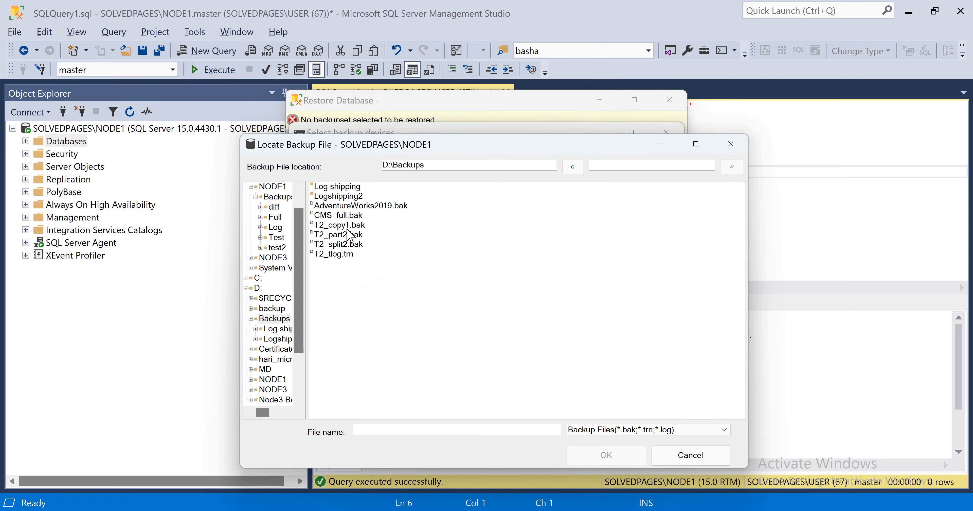
left_click(344, 216)
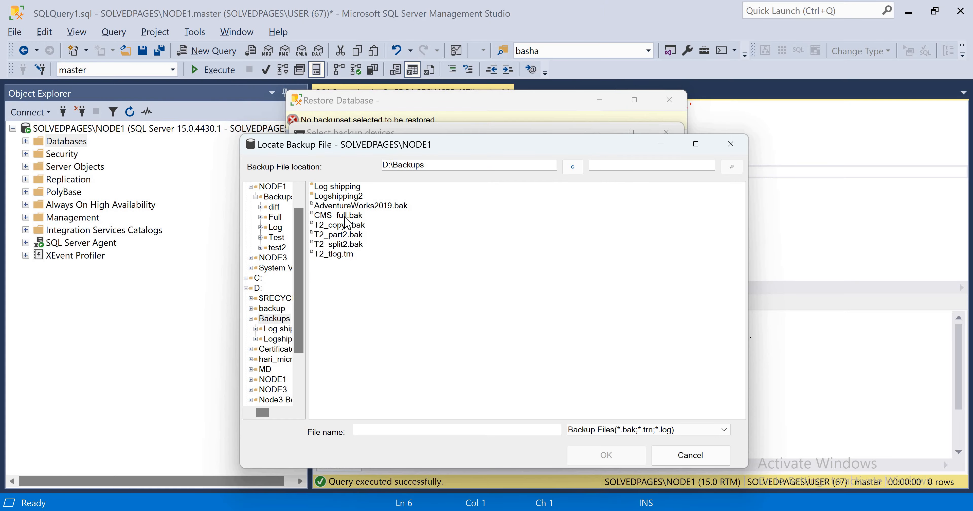
left_click(580, 448)
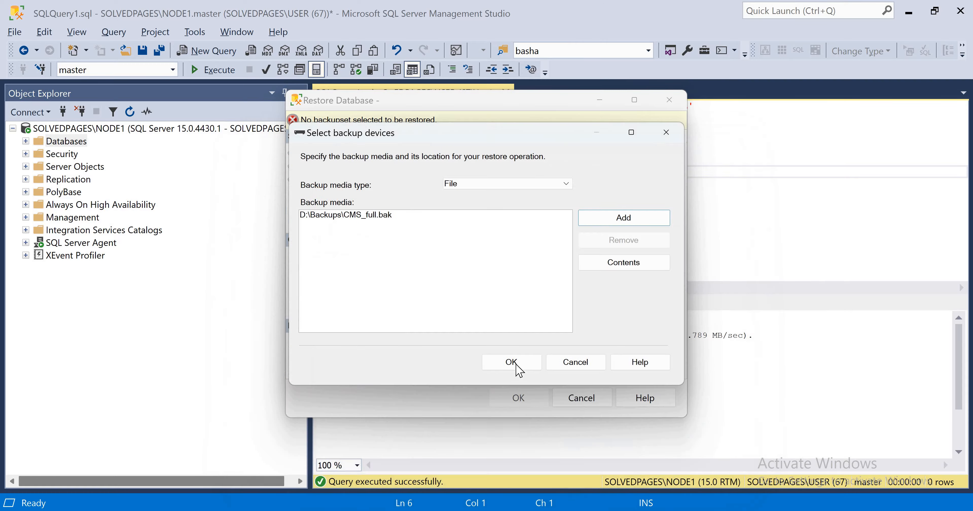
left_click(511, 361)
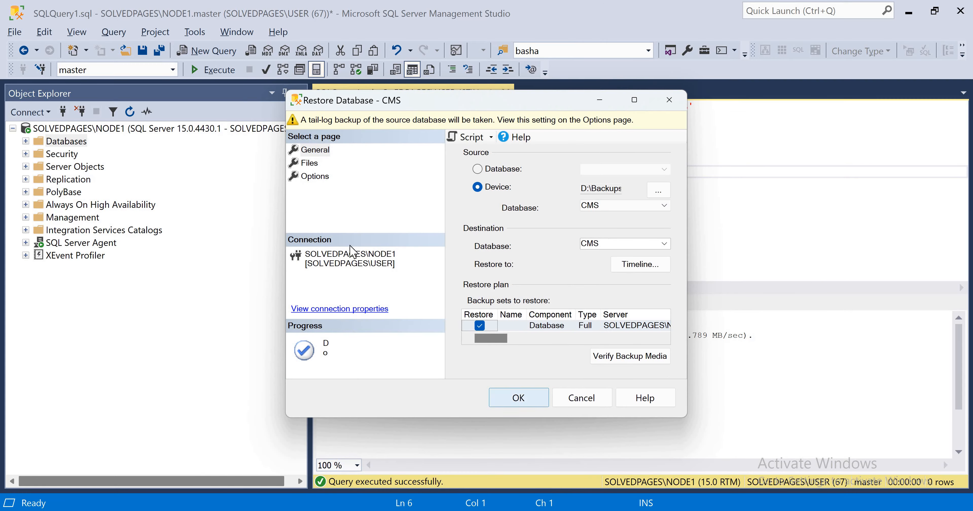
Step: Turn off the tail-log backup before restore and try to restore the CMS database
left_click(316, 177)
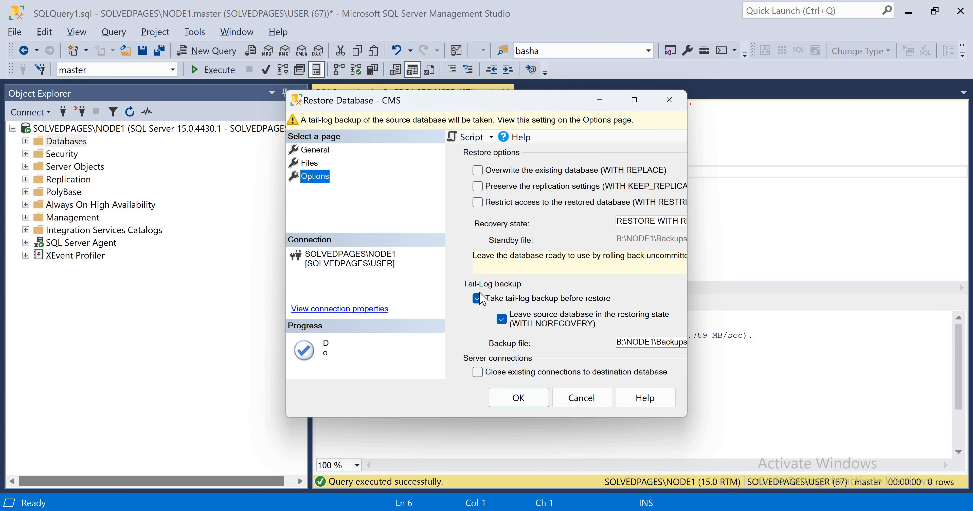
left_click(478, 299)
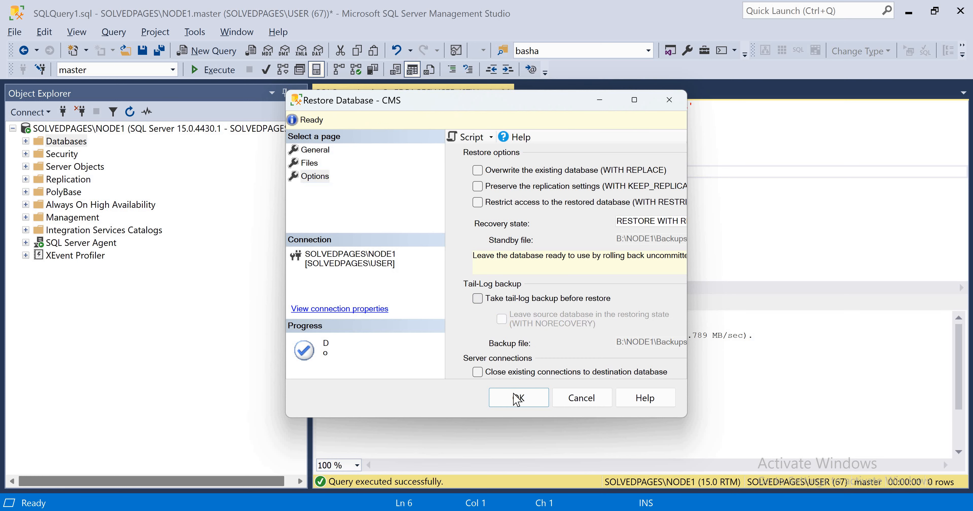
key("Return")
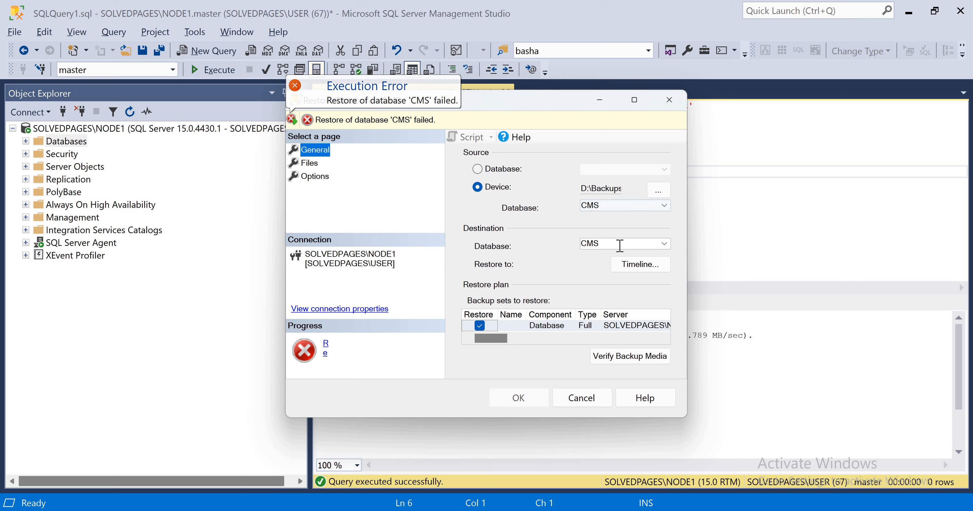
Step: Change the destination database name to CMS_New and try the restore again
double_click(620, 245)
left_click(620, 245)
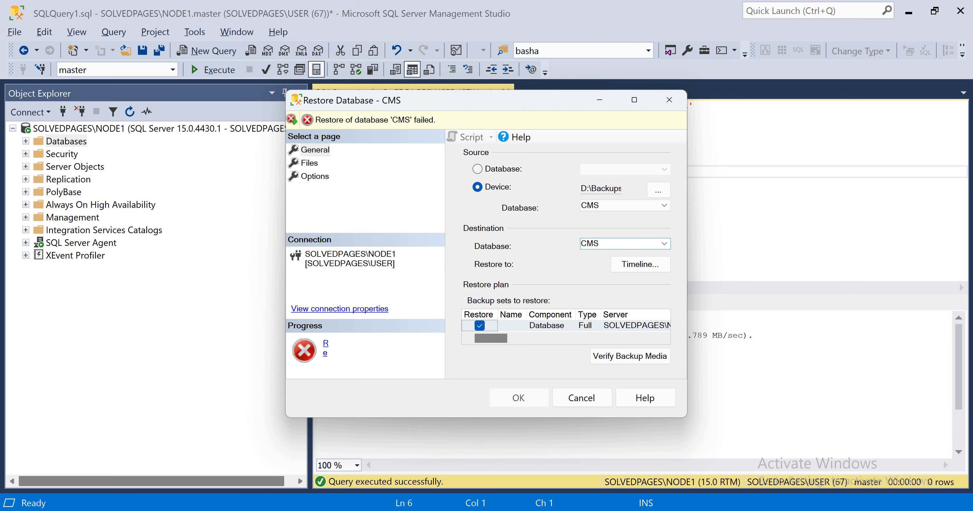
type("_New")
left_click(518, 398)
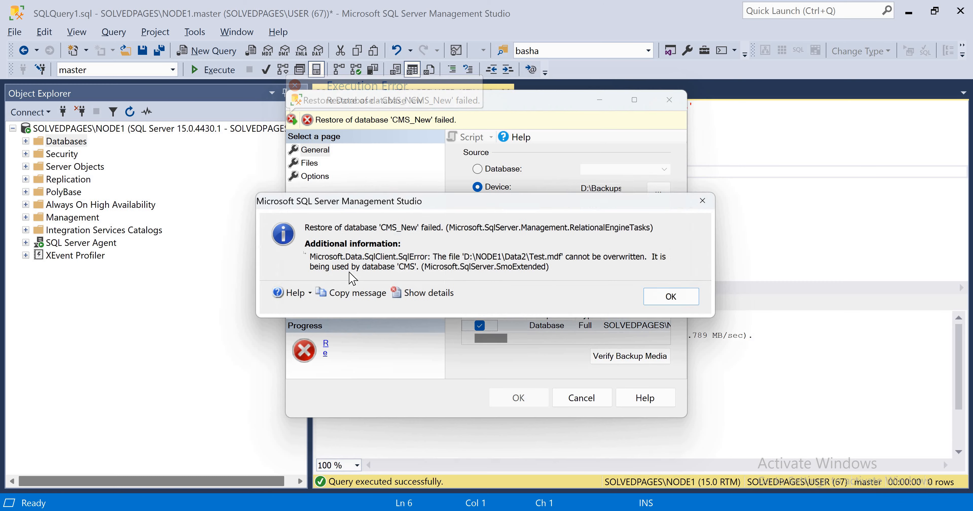
Step: Relocate all files to folder in the CMS_New restore's file settings and try the restore again
key("Return")
left_click(634, 100)
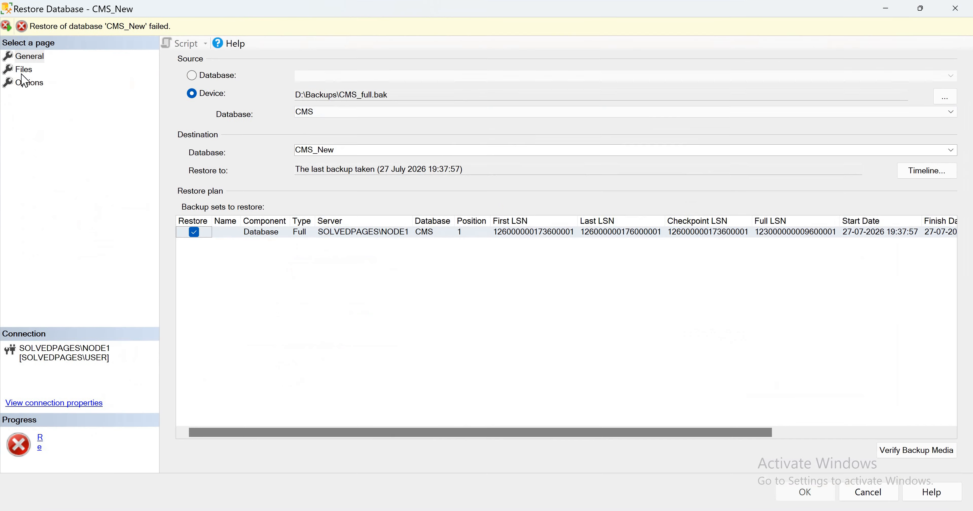
left_click(24, 69)
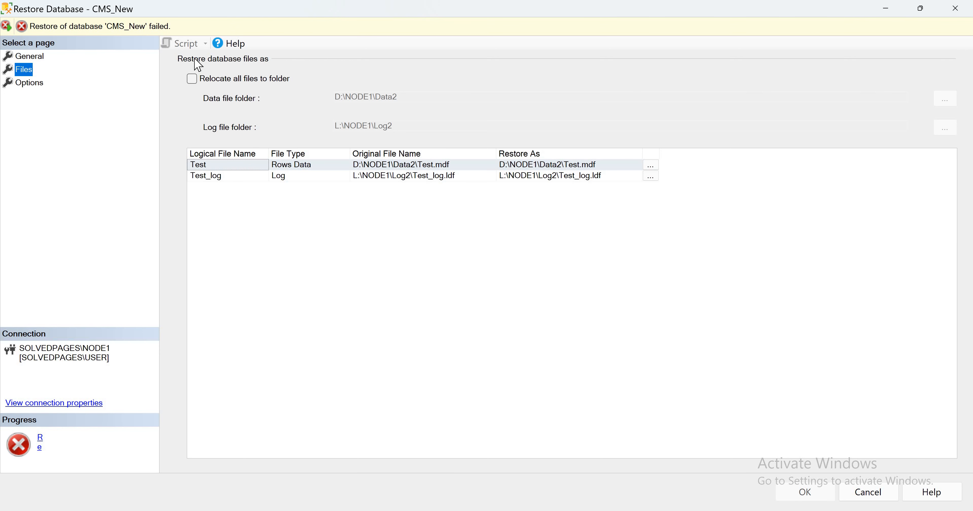
left_click(221, 90)
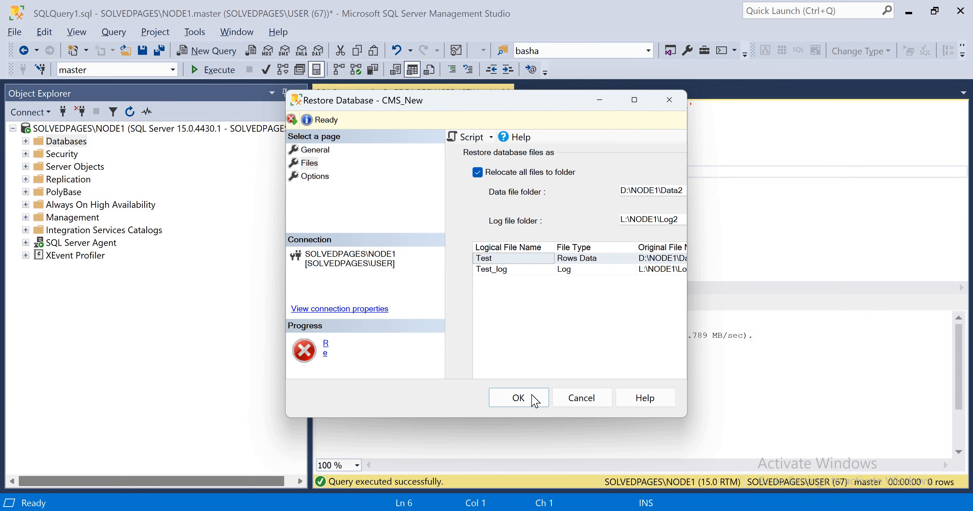
left_click(535, 401)
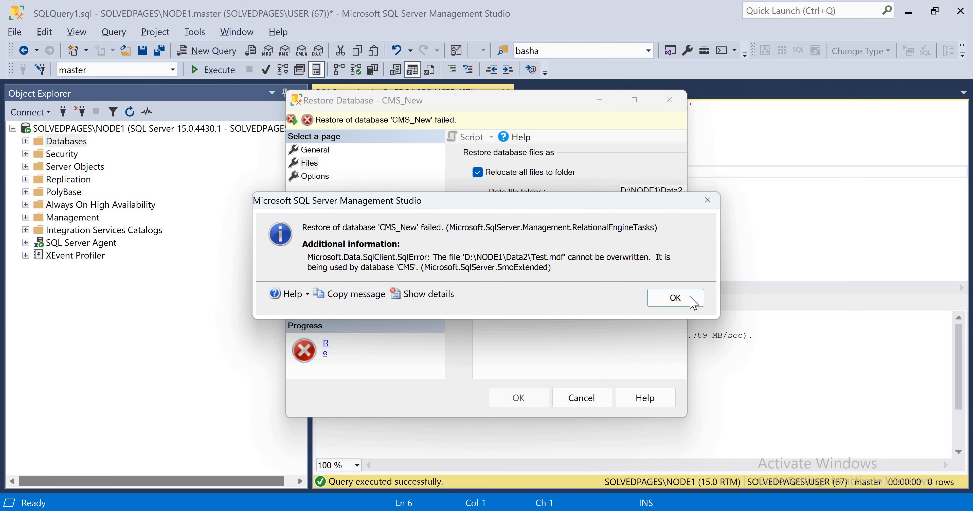
key("Return")
Step: Set the restore paths to D:\NODE1\Data3\Test.mdf and L:\NODE1\Log3\Test_log.ldf and try the restore again
left_click(635, 99)
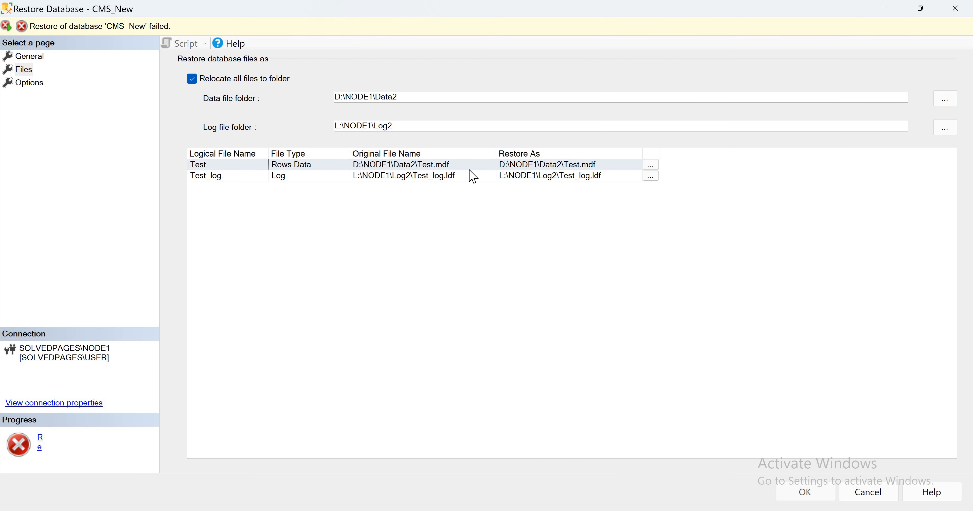
left_click(619, 162)
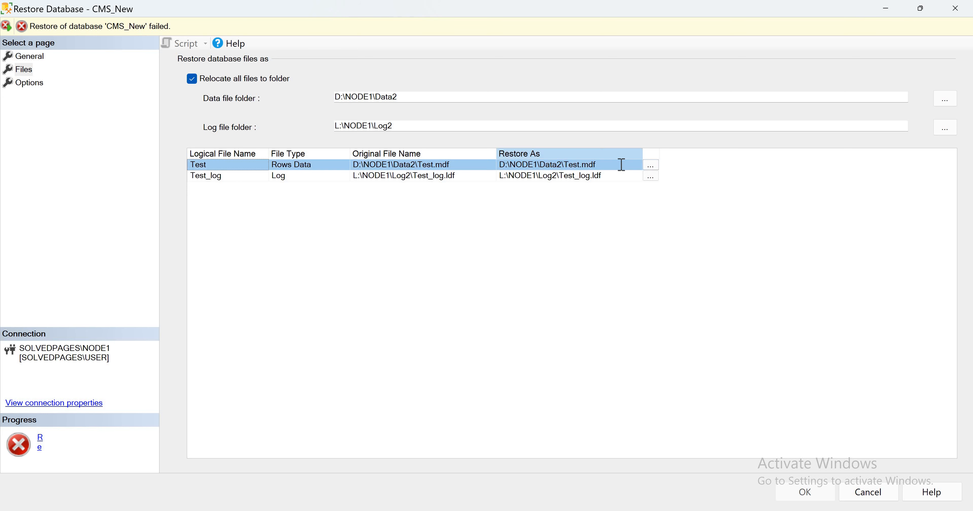
left_click(619, 163)
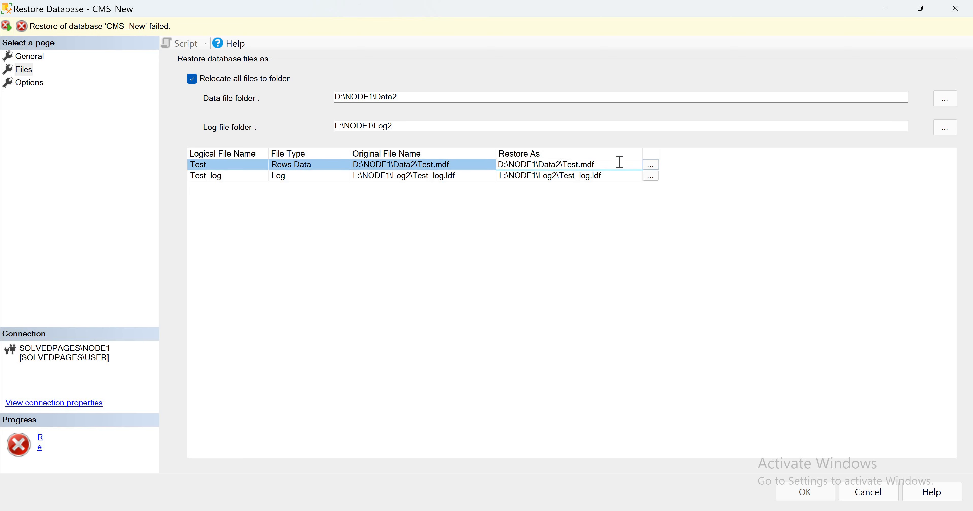
key("BackSpace")
type("3")
key("Return")
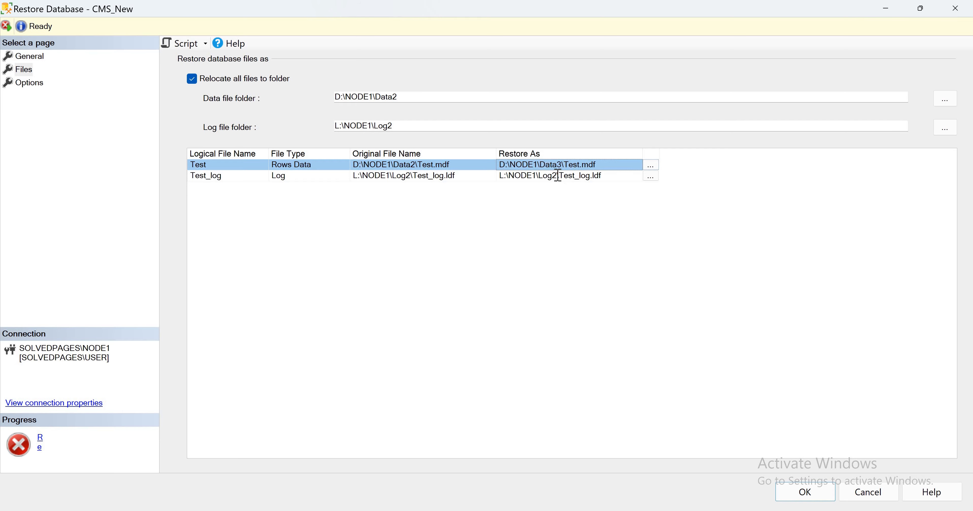
left_click(558, 175)
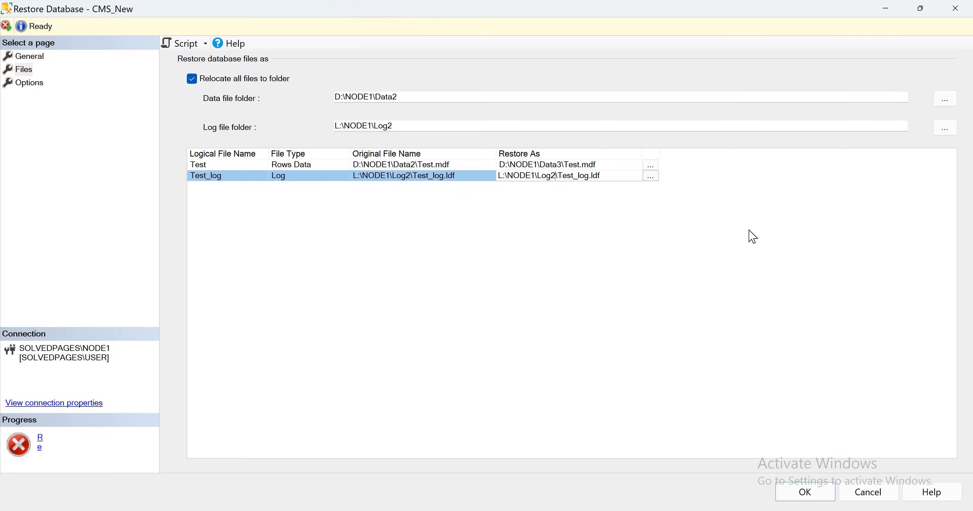
key("BackSpace")
type("3")
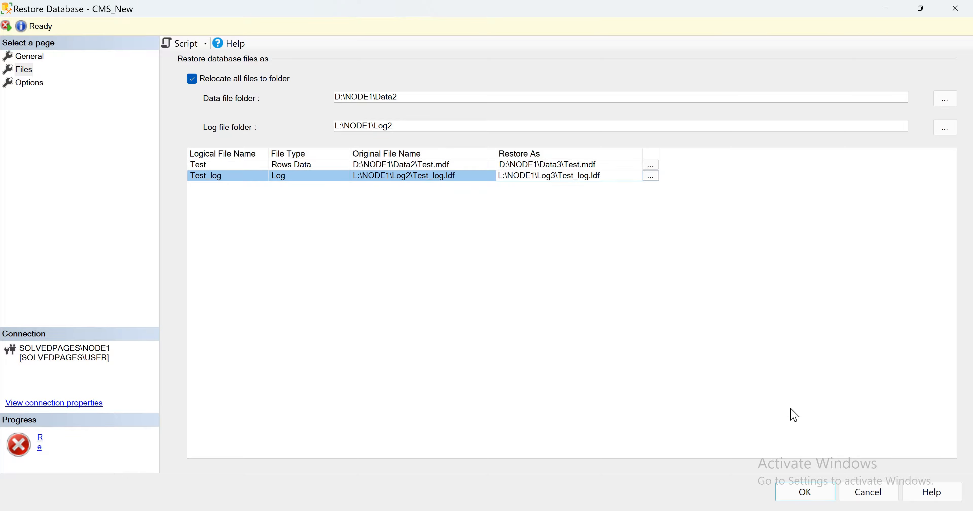
left_click(816, 497)
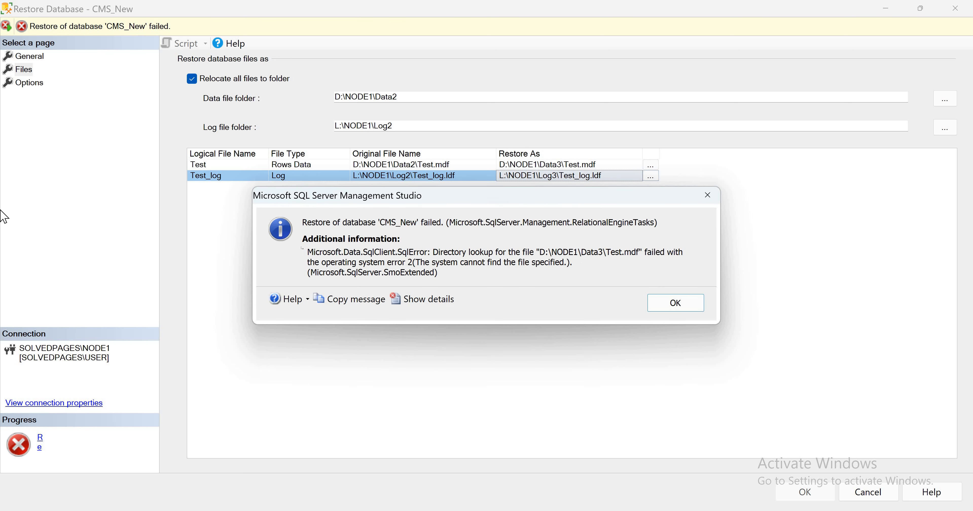
left_click(712, 200)
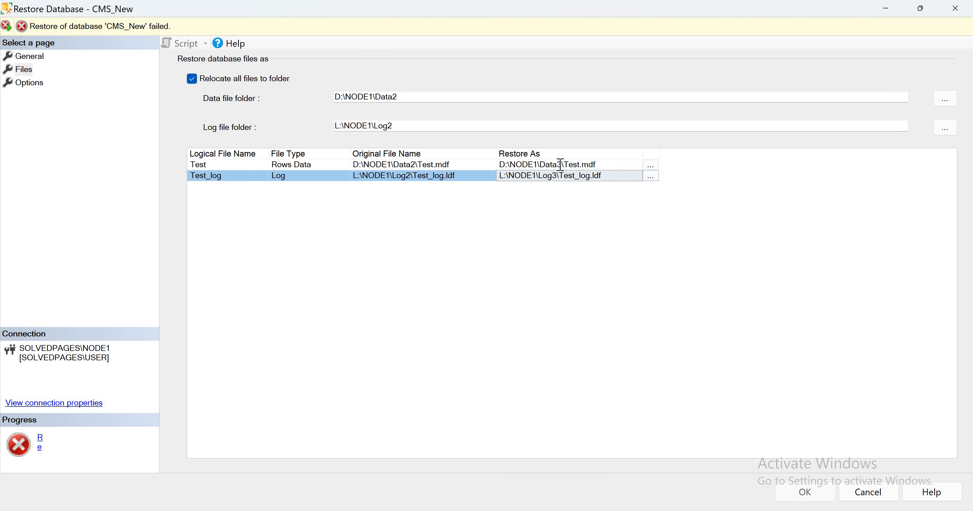
Step: Change the restore paths to D:\NODE1\Data2\Test1.mdf and L:\NODE1\Log\Test_log1.ldf and try the restore again
left_click(574, 162)
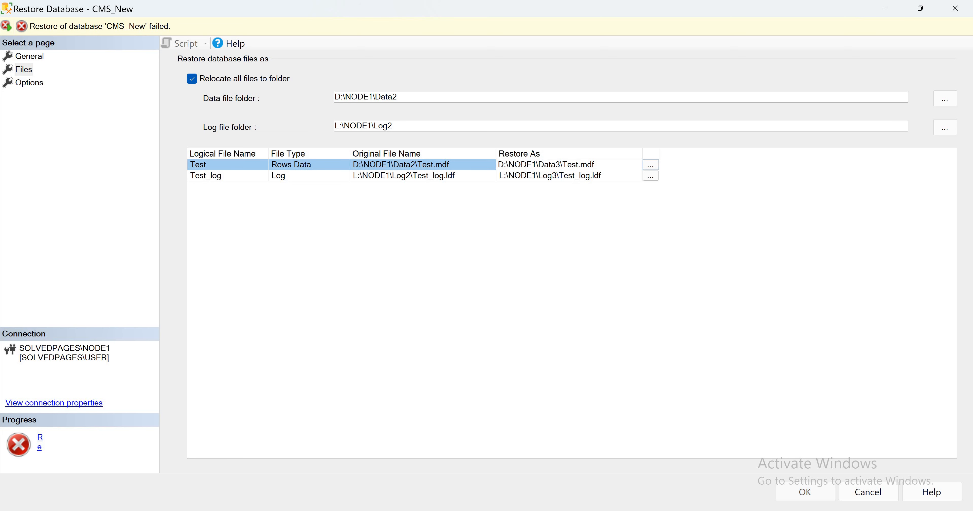
key("BackSpace")
type("2")
left_click(580, 165)
type("1")
left_click(592, 176)
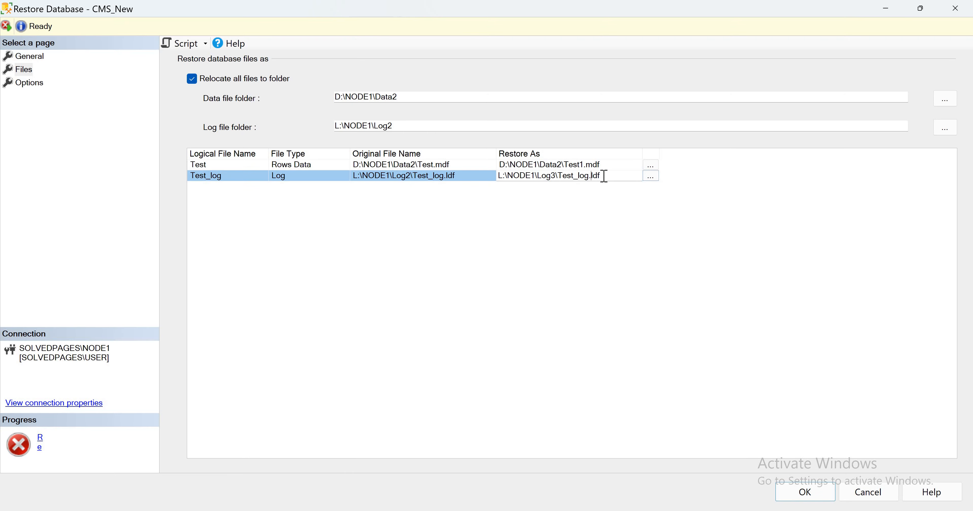
key("Left")
type("1")
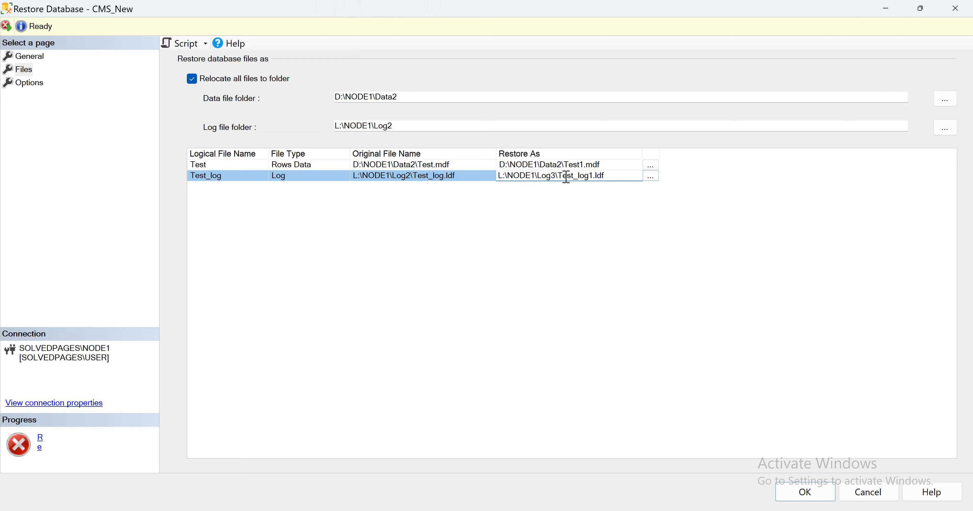
key("BackSpace")
left_click(798, 492)
left_click(798, 492)
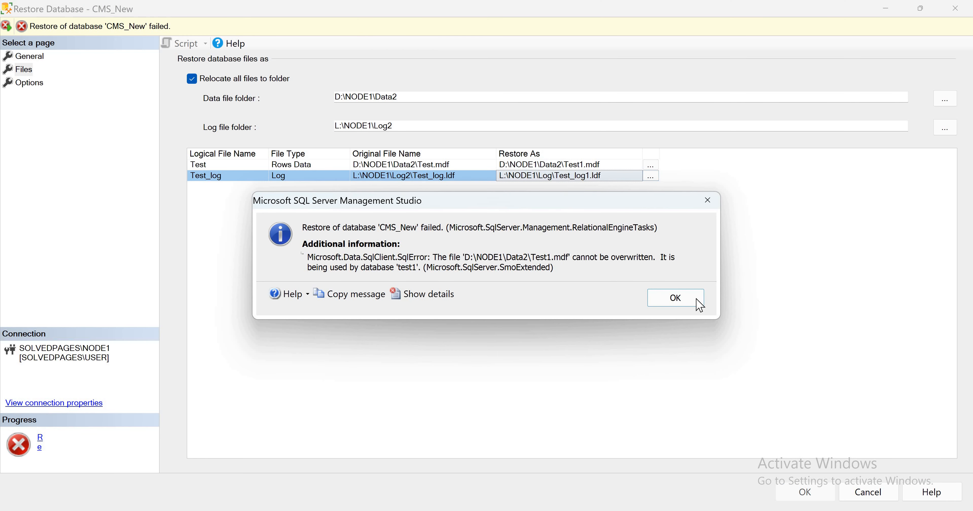
key("Return")
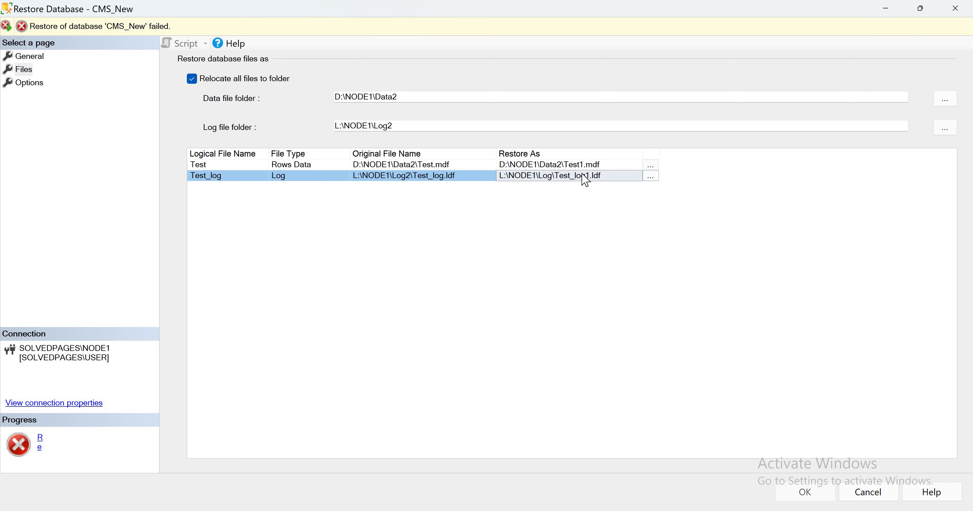
Step: Rename the data file's restore target to Test23.mdf and restore the CMS_New database
left_click(589, 164)
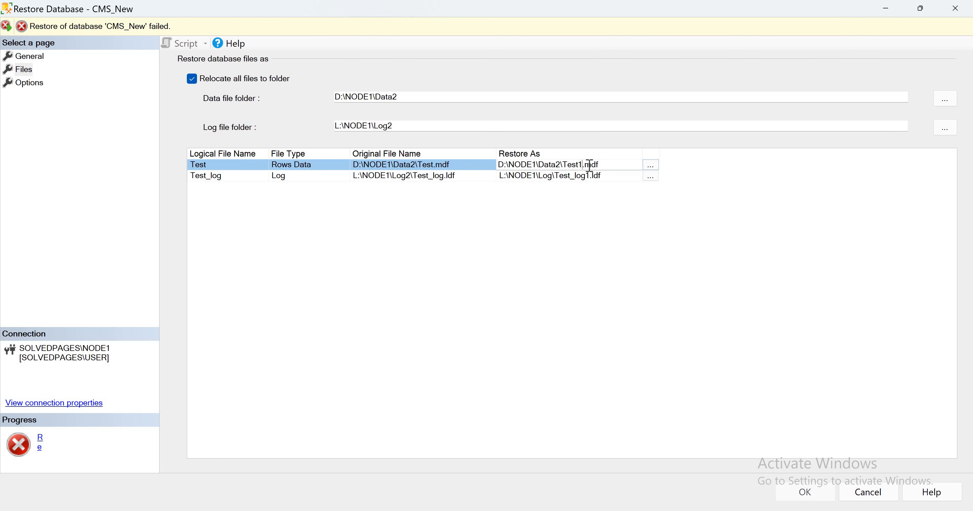
key("BackSpace")
type("23")
left_click(789, 493)
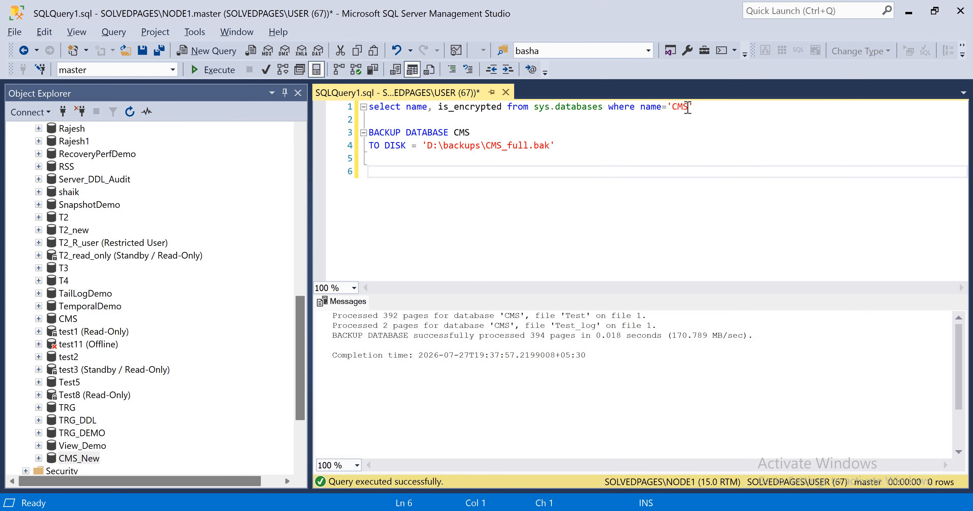
Step: Change the database name in the is_encrypted query to CMS_New and execute it
left_click(689, 108)
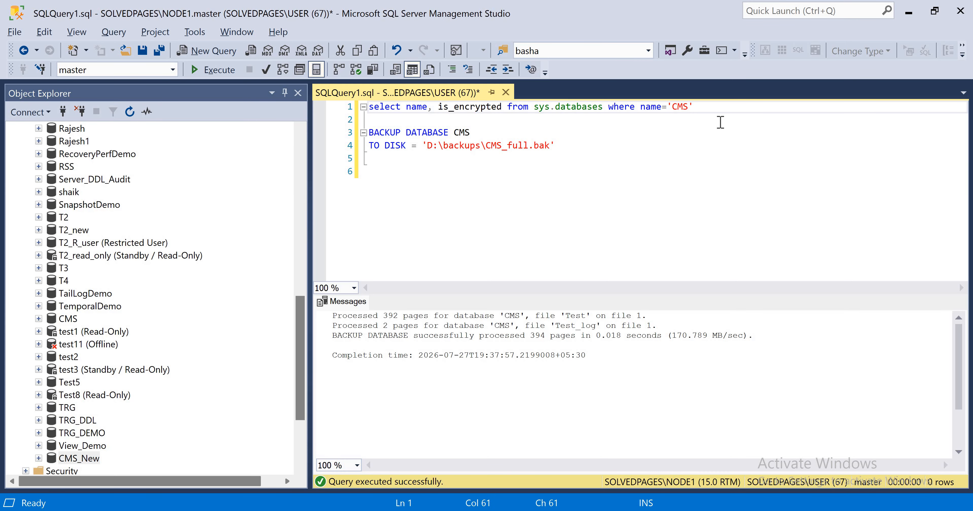
type("_New")
left_click(223, 72)
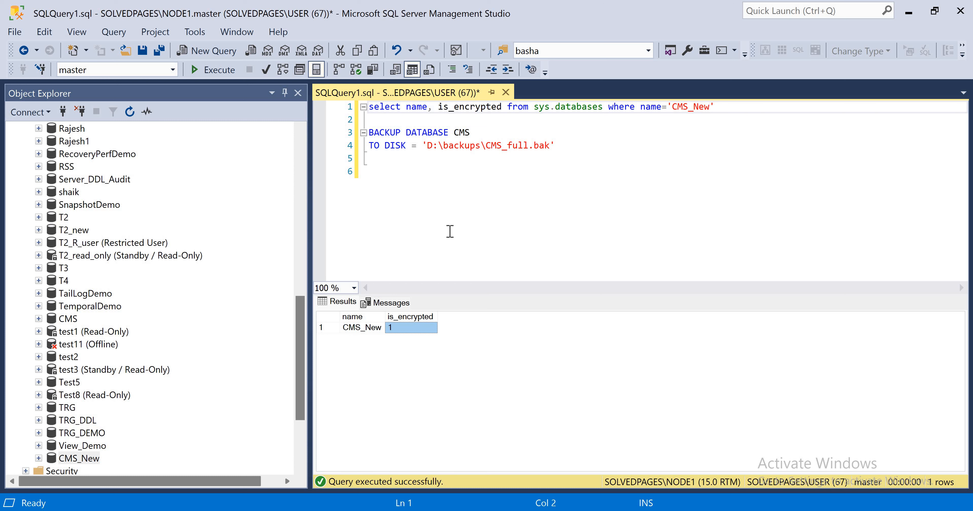
Step: Write the statement ALTER DATABASE CMS_New set encryption off; on line 6 of the query
left_click(450, 232)
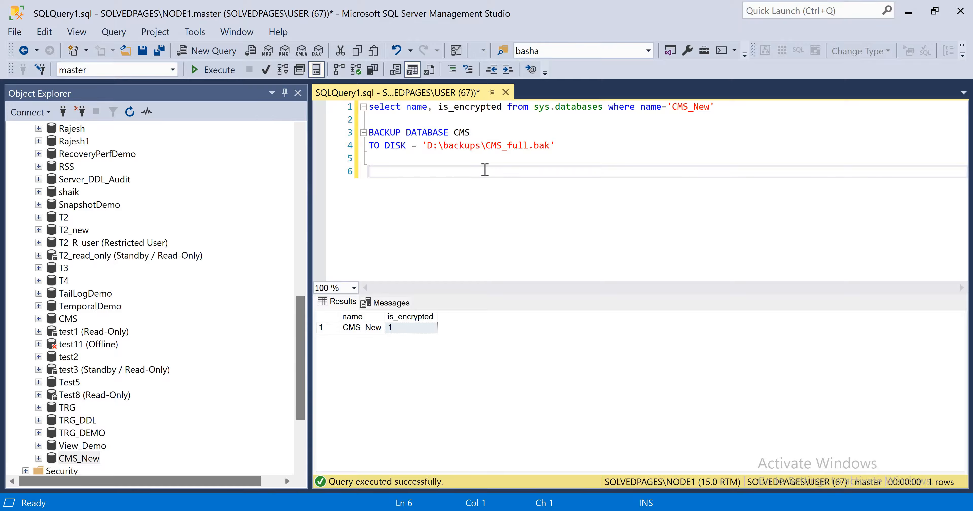
type("ALTER DATABASE ")
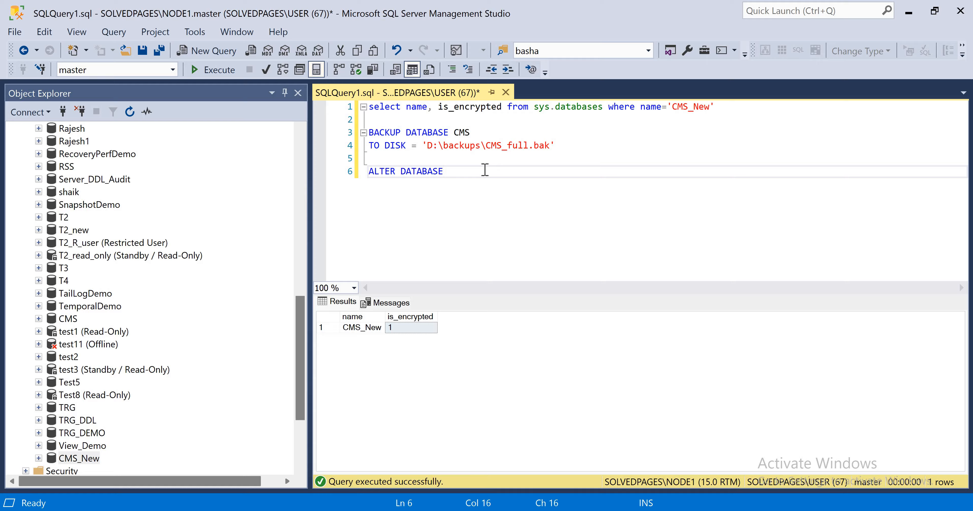
type("cSM")
key("BackSpace")
key("BackSpace")
type("MS_nEW")
key("BackSpace")
key("BackSpace")
type("New set enc")
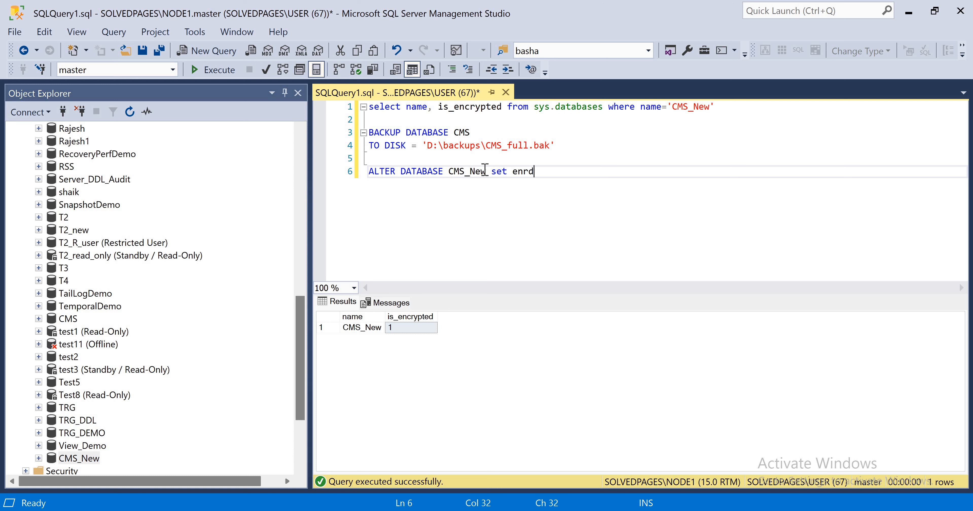
key("BackSpace")
type("cryption off ;")
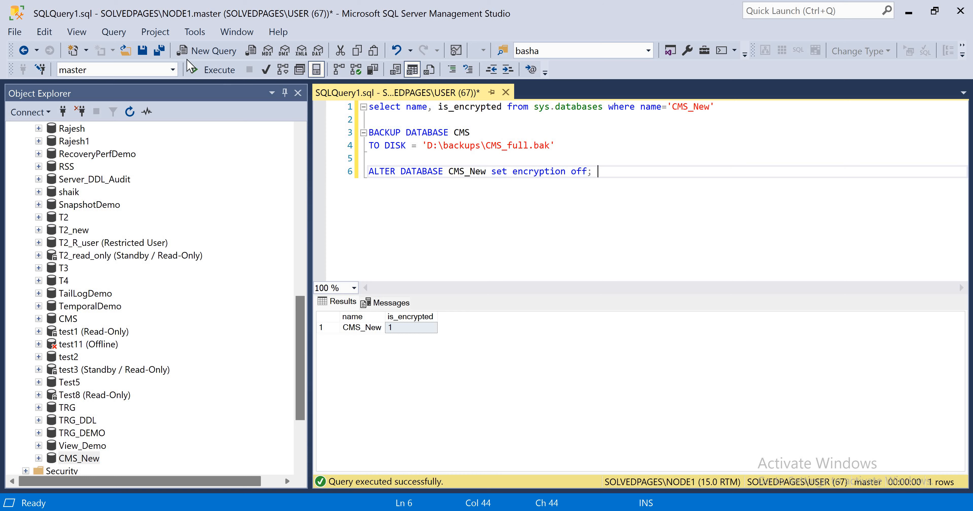
Step: Execute only the ALTER DATABASE statement and add two new lines below it
key("ctrl+shift+Left")
key("ctrl+shift+Left")
key("ctrl+shift+Left")
key("ctrl+shift+Left")
key("ctrl+shift+Left")
key("ctrl+shift+Left")
key("ctrl+shift+Left")
key("F5")
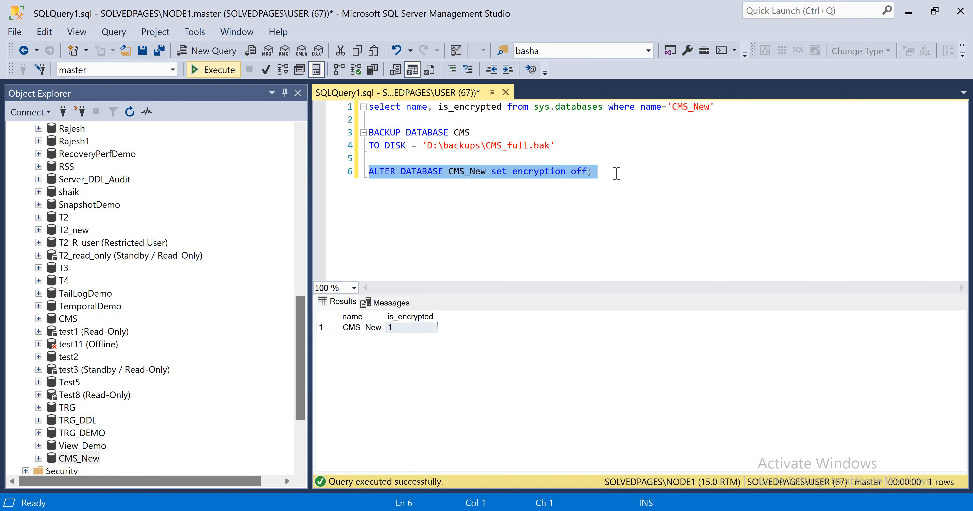
left_click(616, 196)
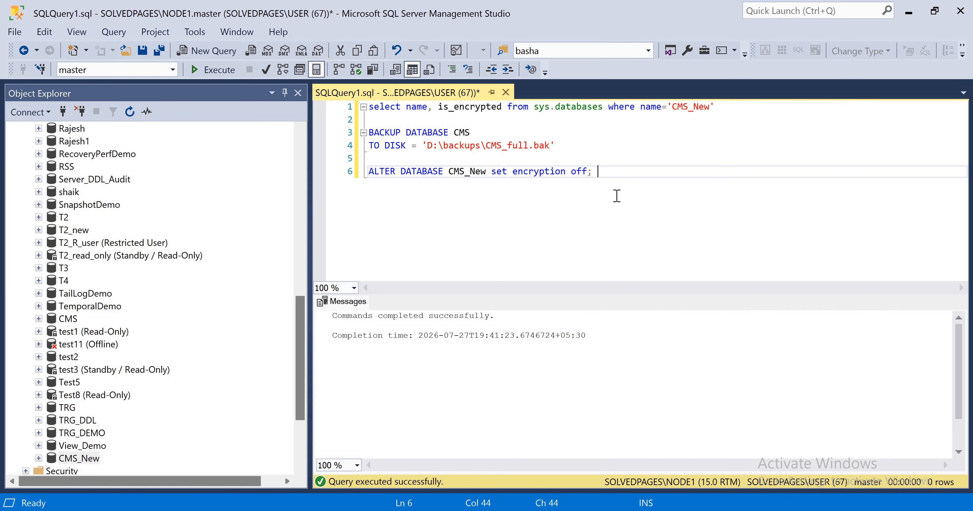
key("Return")
key("Return")
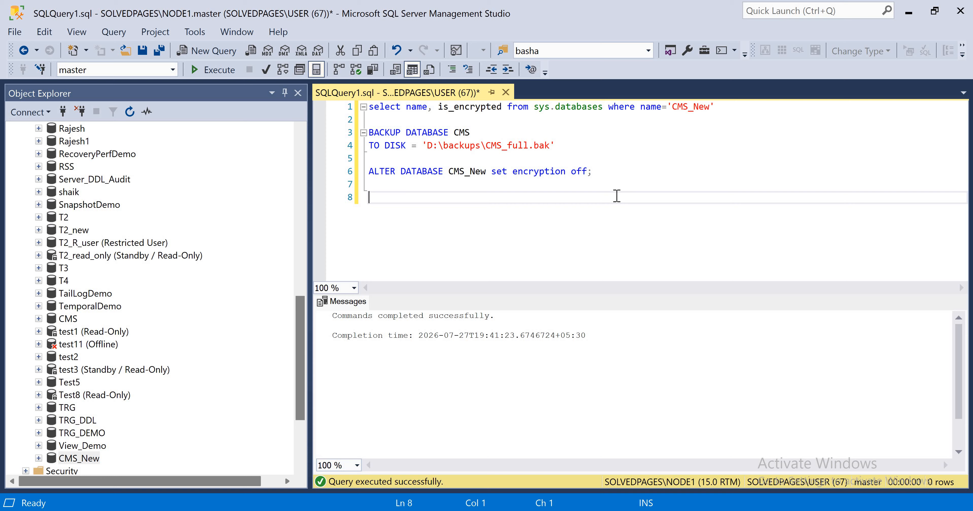
Step: Start a select query on line 8 that returns db_name of the database ID as databasename
type("select db")
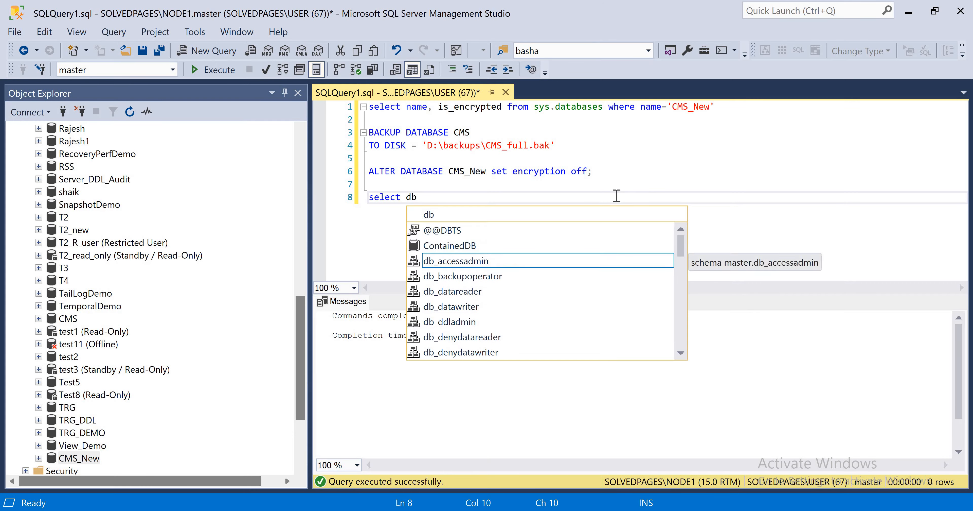
type("_name(")
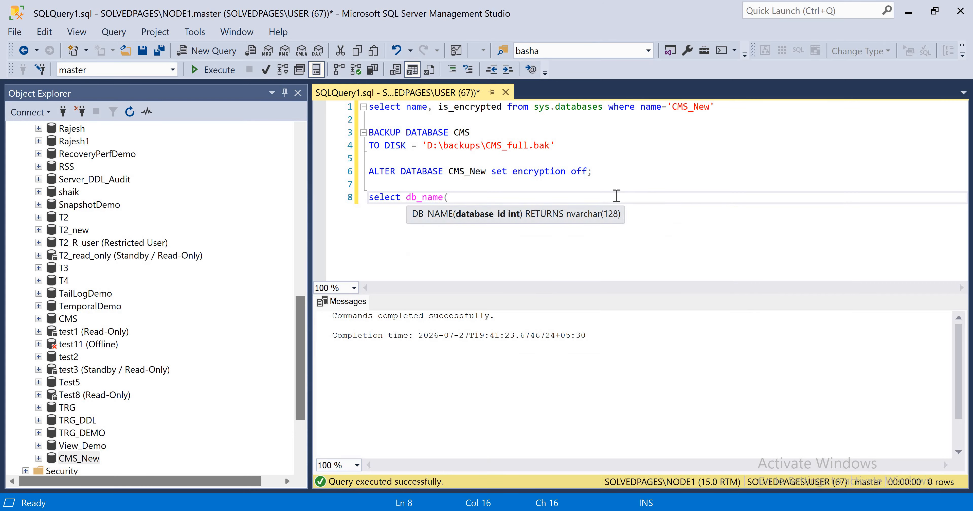
type("database--id")
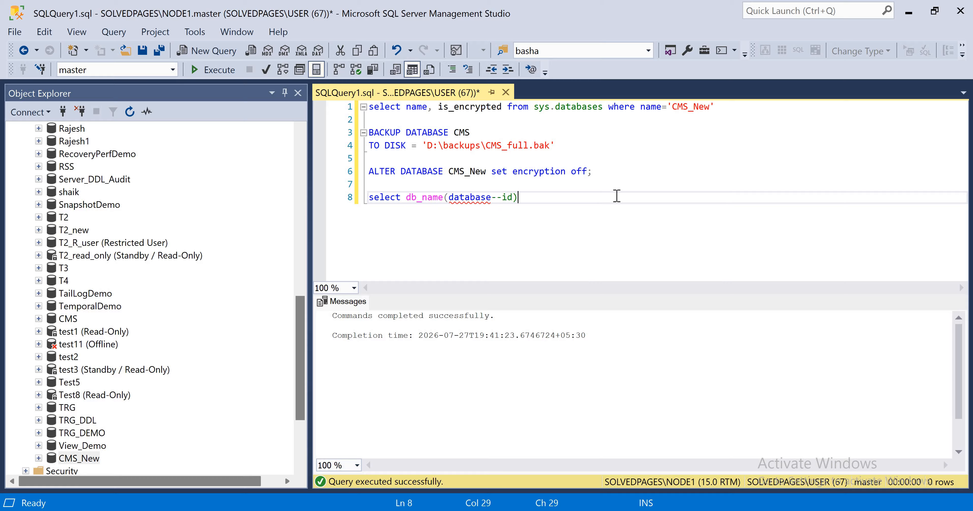
type(") as databasename")
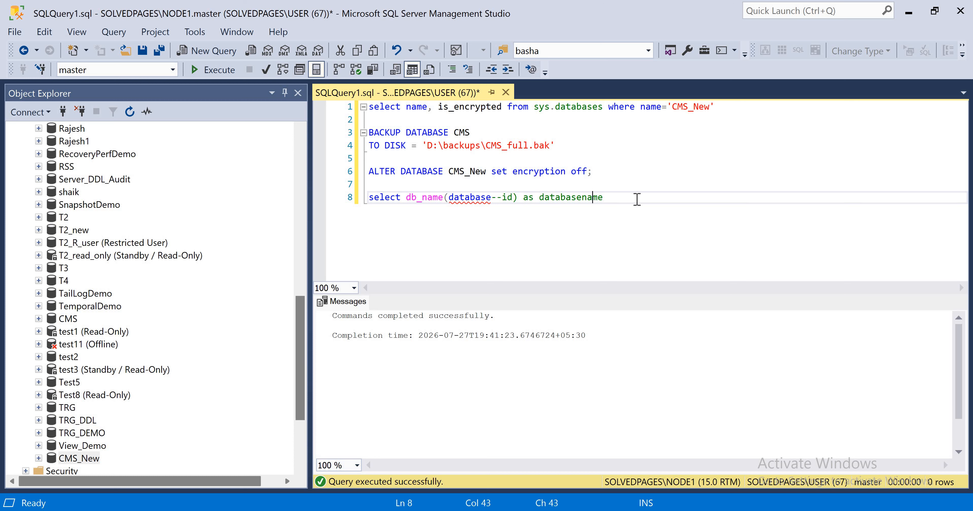
Step: Correct the argument of db_name to database_id by replacing the double hyphen with an underscore
key("Left")
key("Left")
key("Left")
key("Left")
key("Left")
key("Left")
key("Left")
key("Left")
key("Left")
key("Left")
key("Left")
key("Left")
key("BackSpace")
key("BackSpace")
type("_")
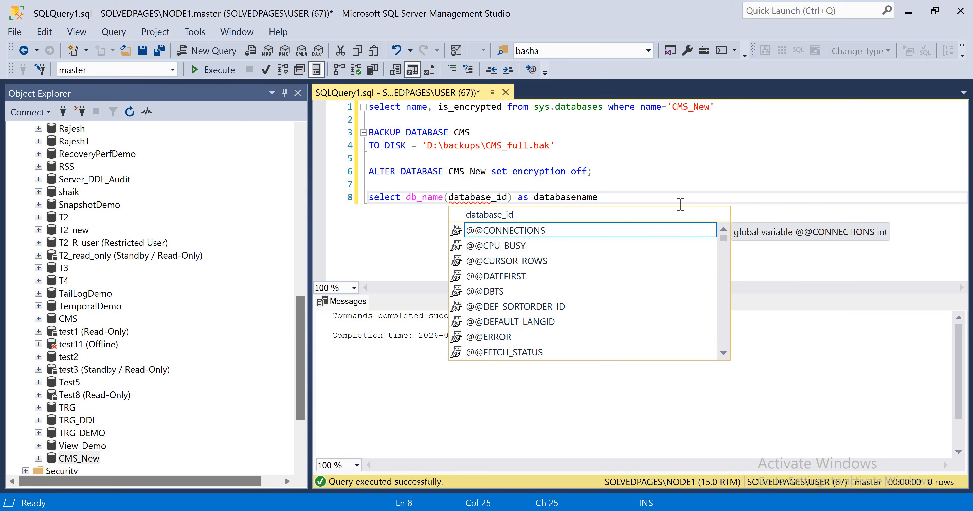
key("Escape")
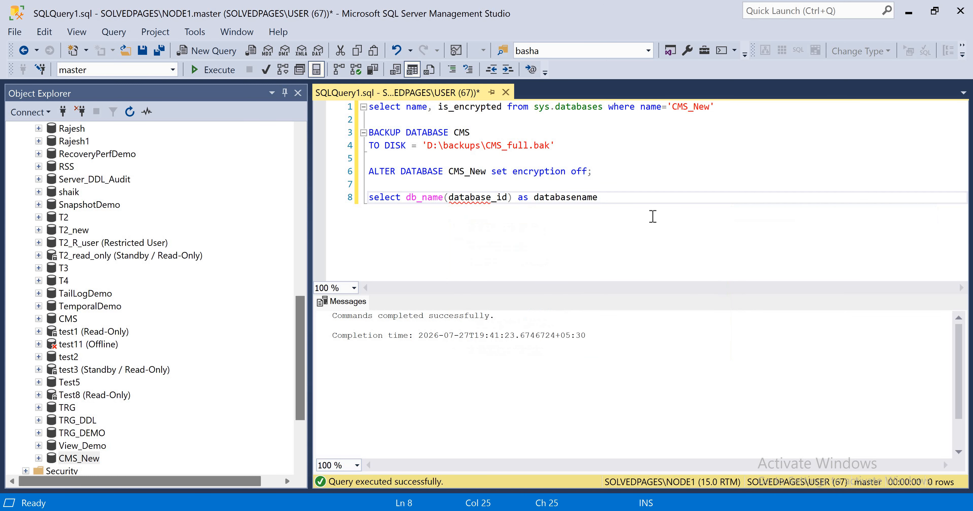
Step: Add encryption_state as the second column of the select query on line 8
key("End")
type(", ecn")
key("BackSpace")
key("BackSpace")
type("ncry")
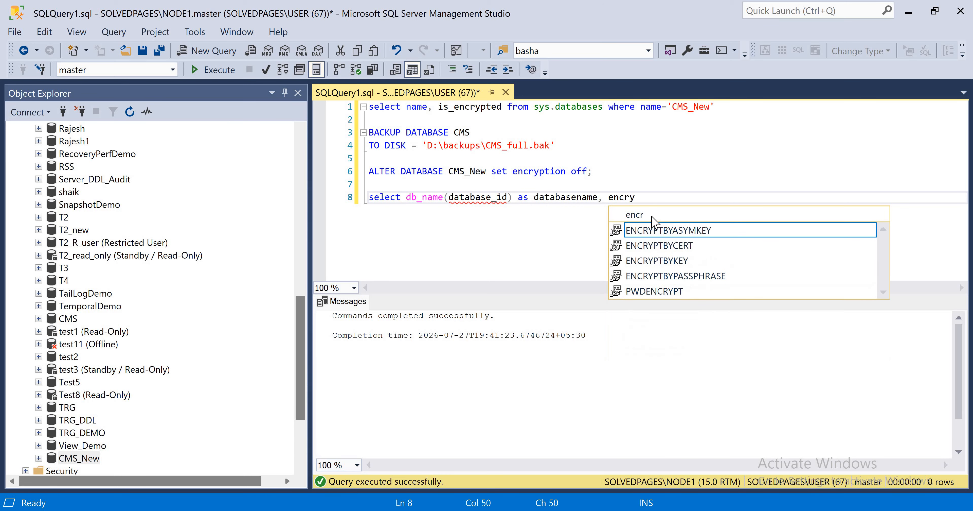
type("tipon_s")
key("BackSpace")
key("BackSpace")
key("BackSpace")
key("BackSpace")
key("BackSpace")
key("BackSpace")
key("BackSpace")
key("BackSpace")
key("BackSpace")
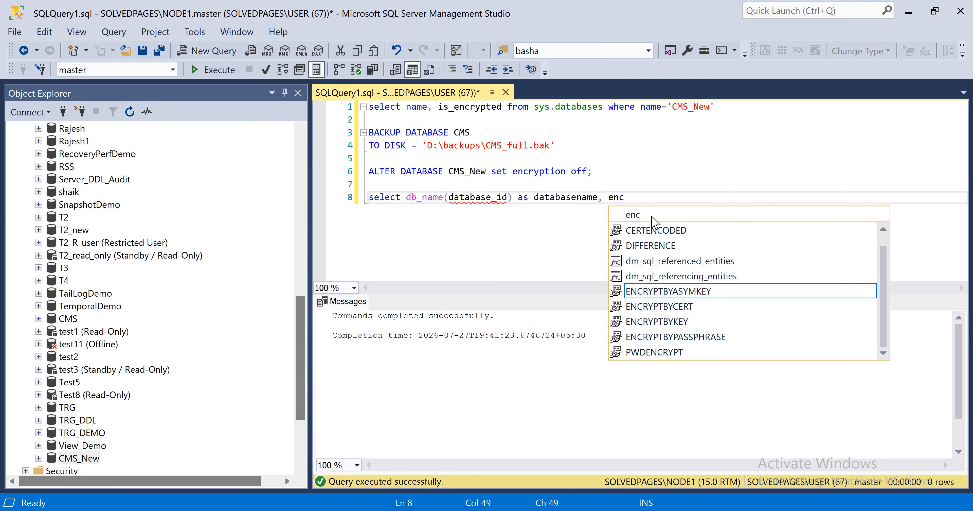
type("ryptio")
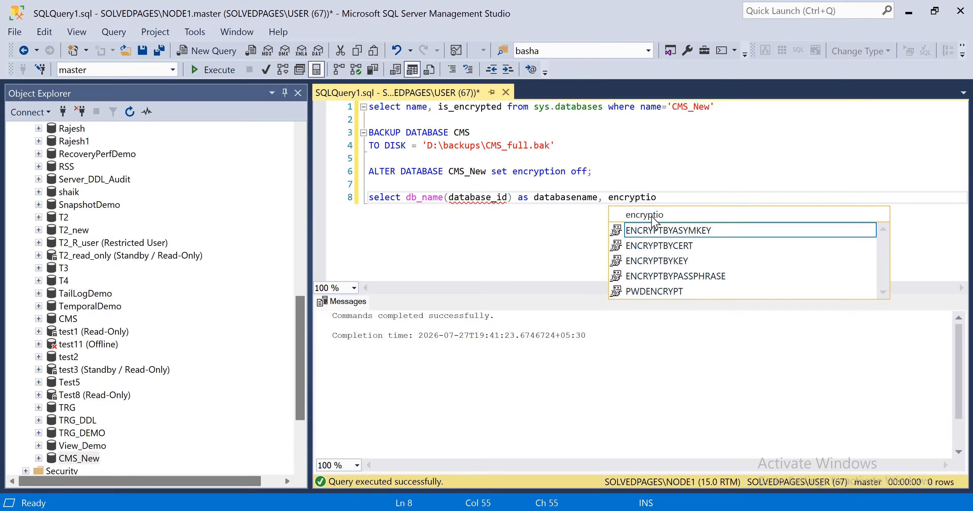
type("n_name")
key("BackSpace")
key("BackSpace")
key("BackSpace")
key("BackSpace")
type("state")
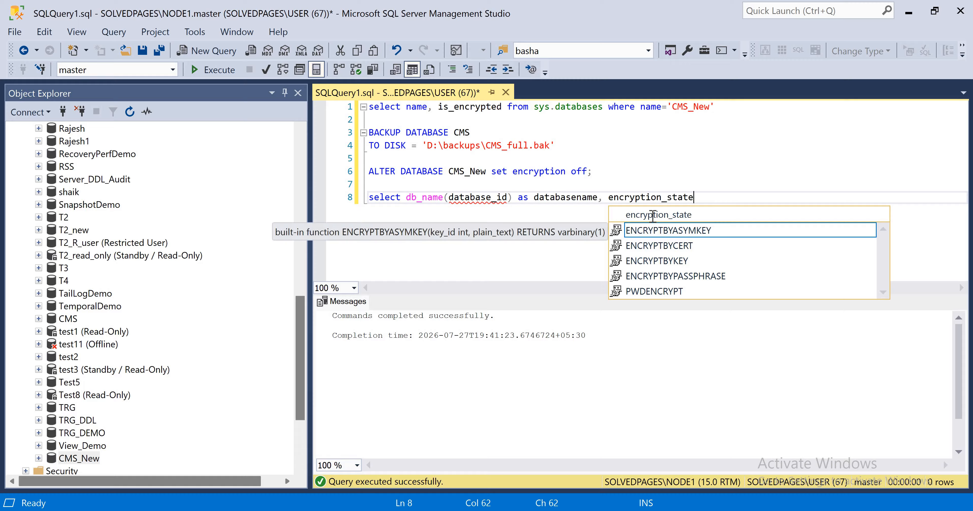
Step: Complete the line 8 query with from sys.dm_database_encryption_keys as its source
type(" from sys.")
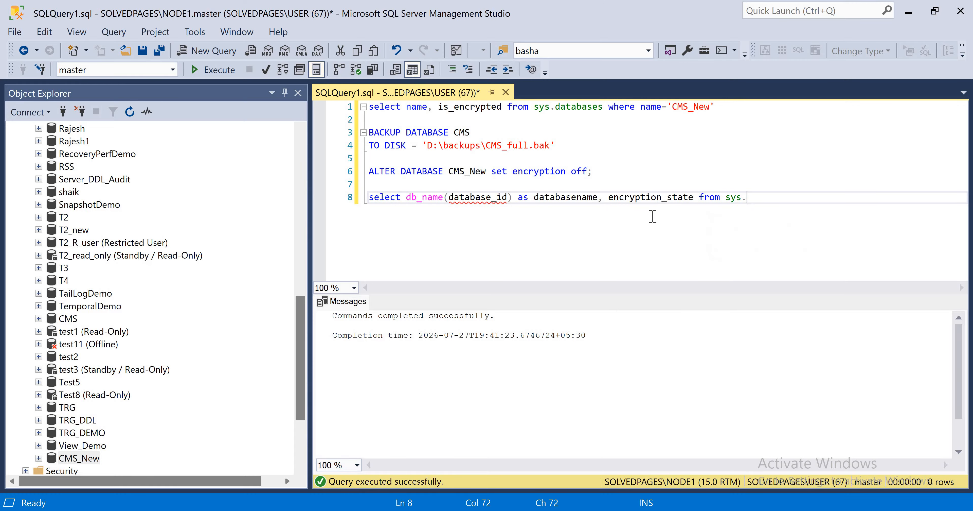
type("dm_database_encry")
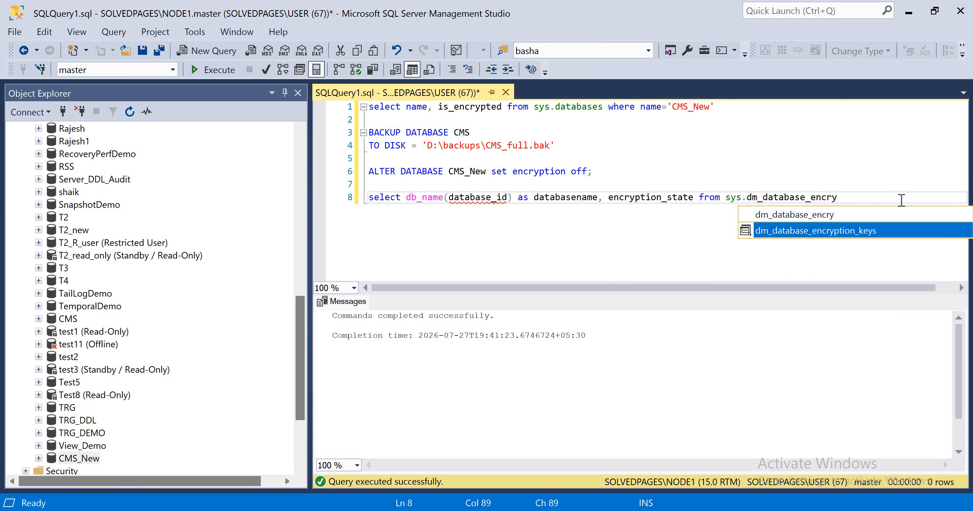
key("Tab")
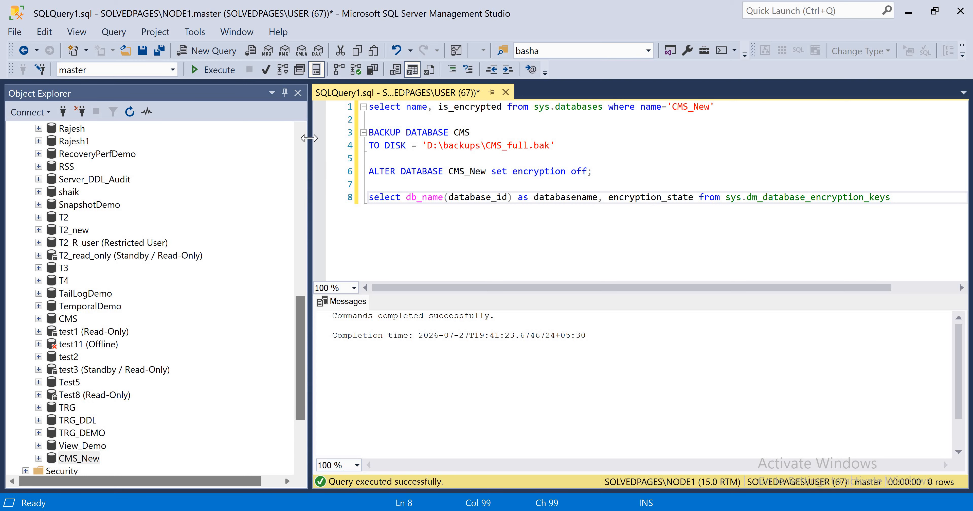
Step: Execute only the line 8 query to list each database's encryption state
key("ctrl+shift+Left")
key("ctrl+shift+Left")
key("ctrl+shift+Left")
key("ctrl+shift+Left")
key("ctrl+shift+Left")
key("ctrl+shift+Left")
key("ctrl+shift+Left")
key("ctrl+shift+Left")
key("ctrl+shift+Left")
key("ctrl+shift+Left")
key("ctrl+shift+Left")
key("ctrl+shift+Left")
key("ctrl+shift+Left")
key("ctrl+shift+Left")
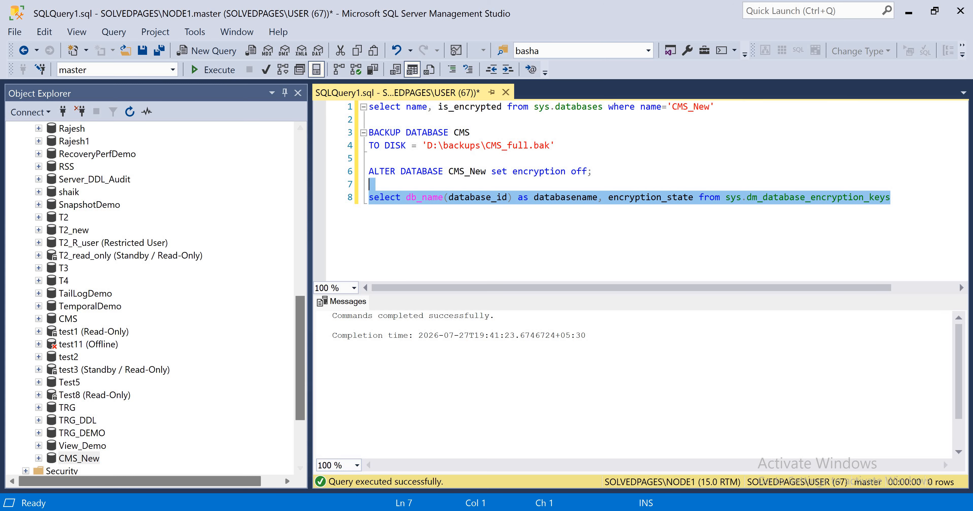
key("F5")
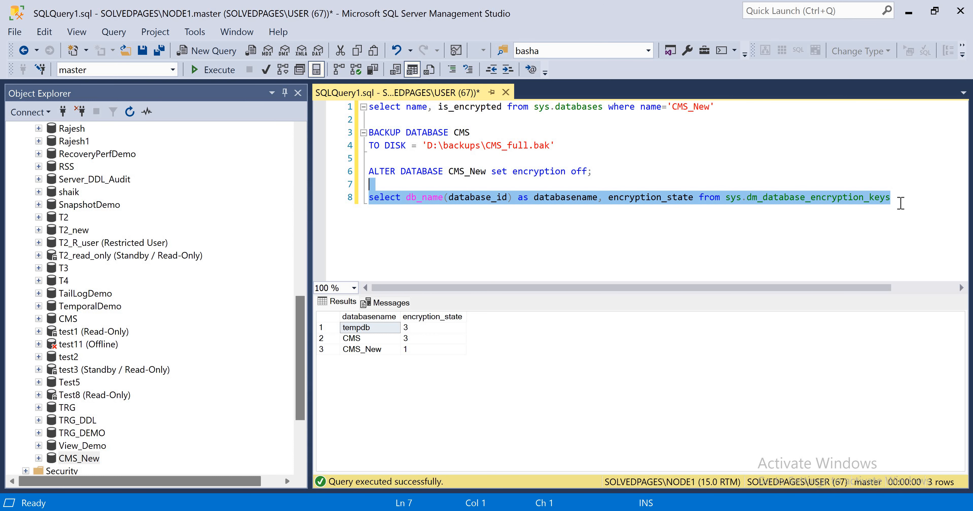
left_click(900, 203)
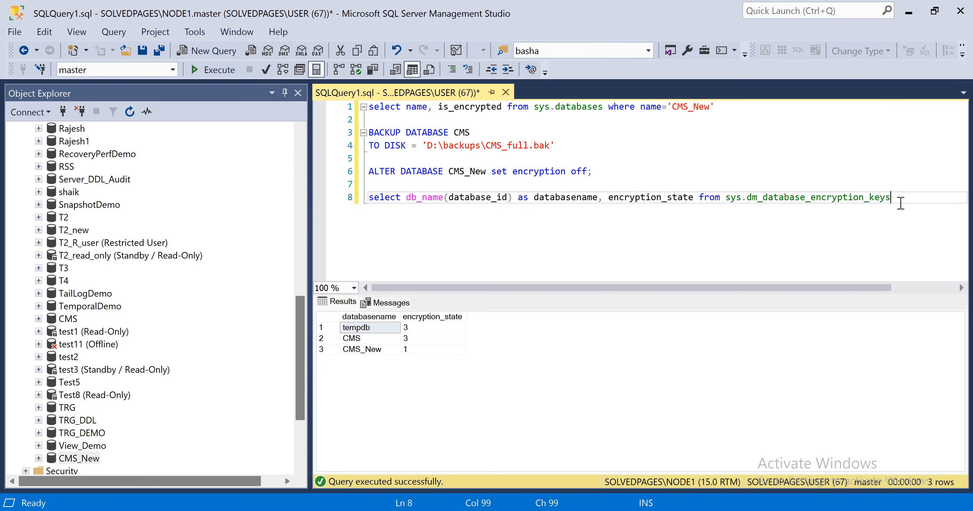
Step: Write the statement use CMS_New on line 10, leaving a blank line beneath the encryption state query
key("Return")
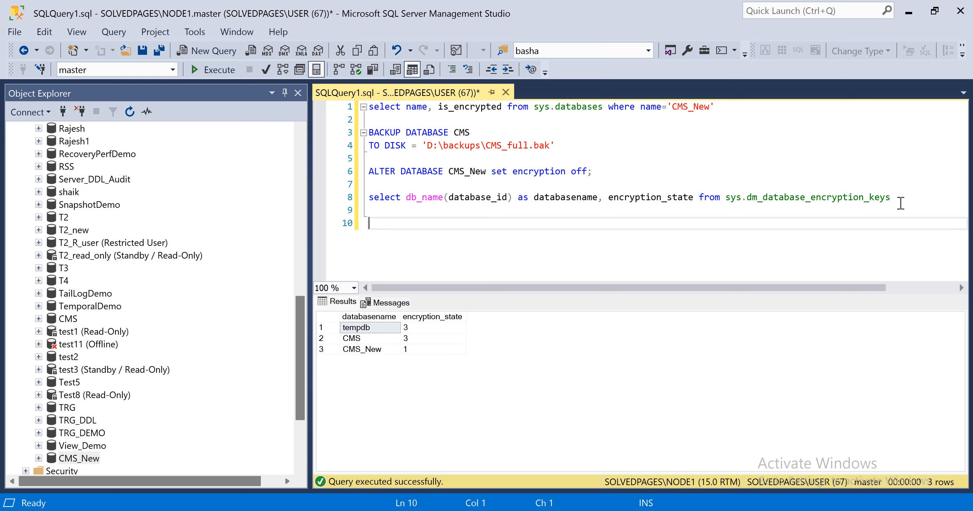
type("encry")
key("BackSpace")
key("BackSpace")
key("BackSpace")
key("BackSpace")
key("BackSpace")
type("use")
type(" cm\\s")
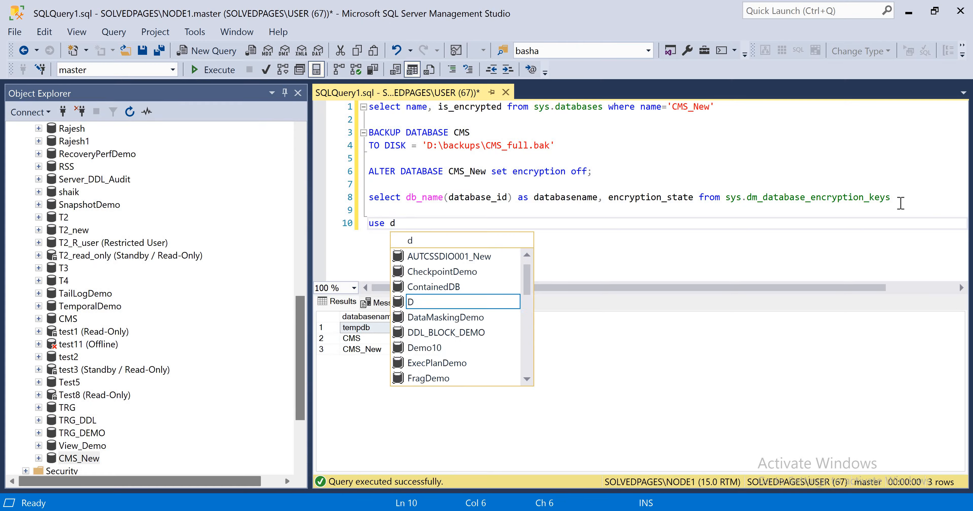
key("BackSpace")
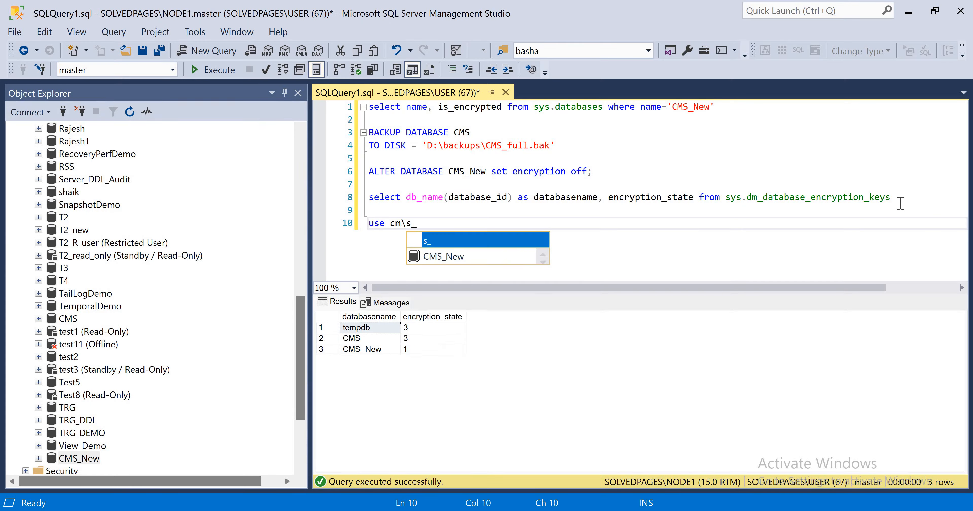
key("BackSpace")
key("BackSpace")
type("s")
key("BackSpace")
type("ms_new")
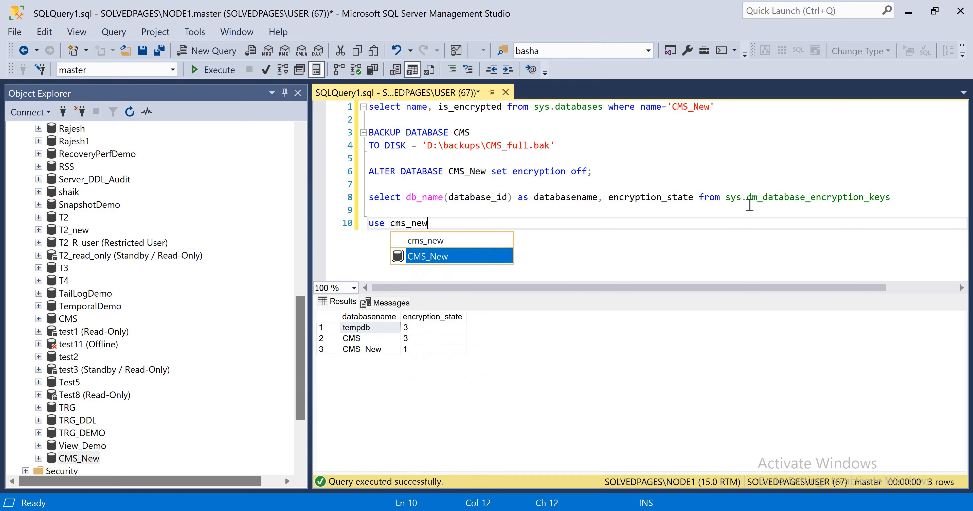
double_click(457, 253)
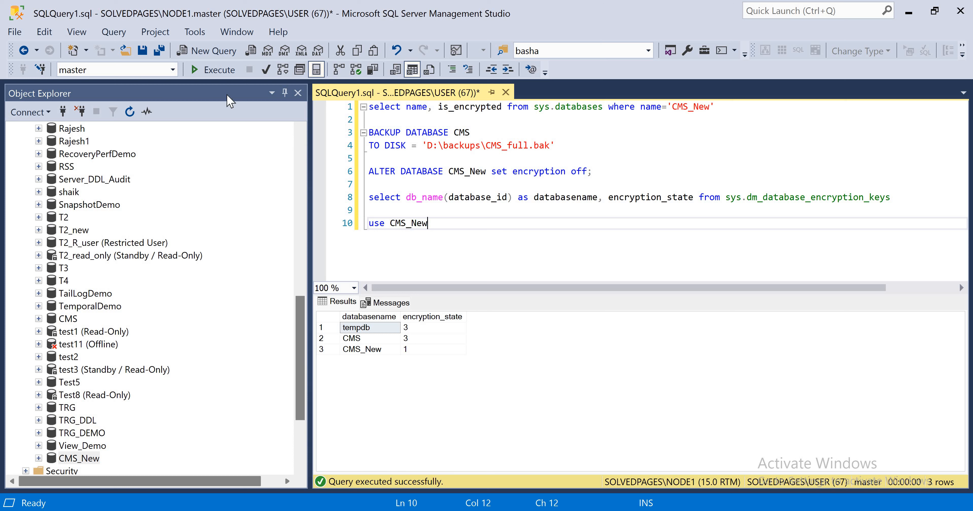
Step: Execute only the use CMS_New statement to switch the query's database context
key("shift+Home")
key("F5")
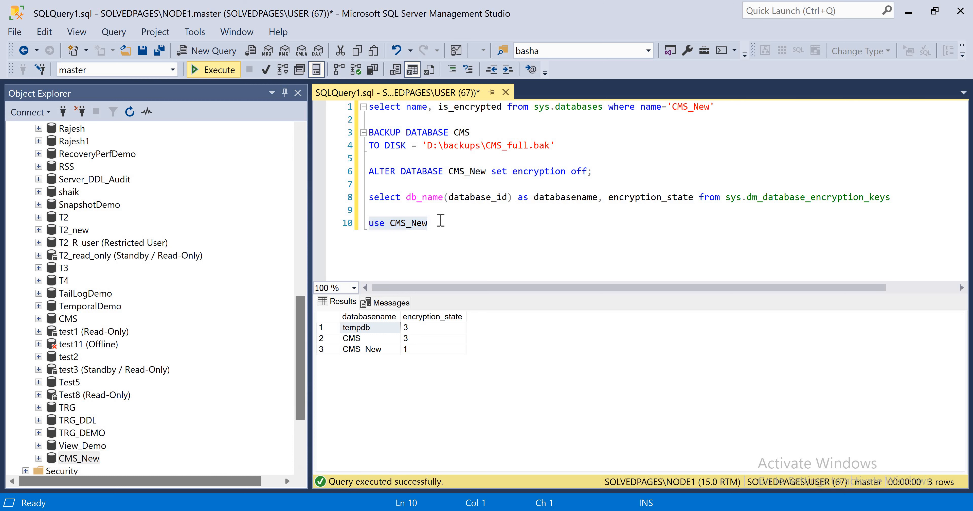
left_click(441, 223)
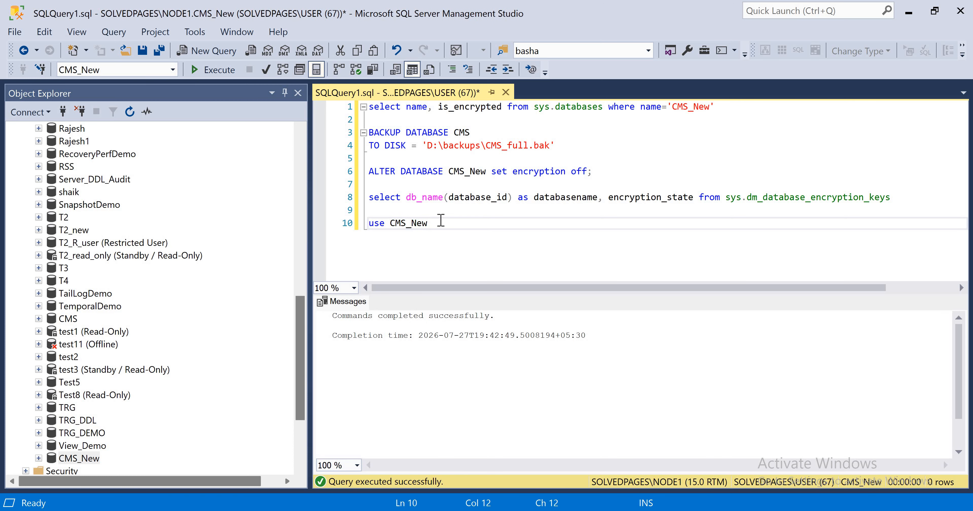
Step: Write the statement drop database encryption key; on line 11, directly below use CMS_New
key("Return")
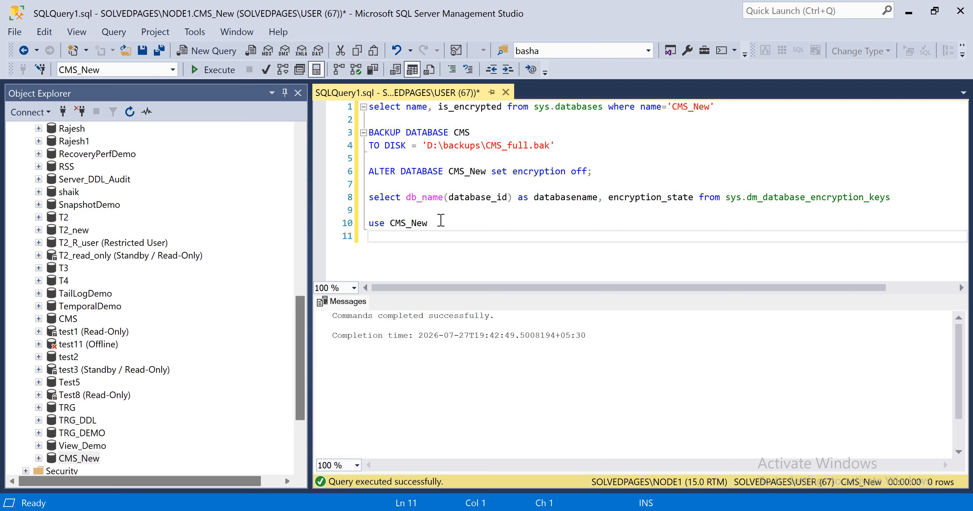
type("drop database encrypti")
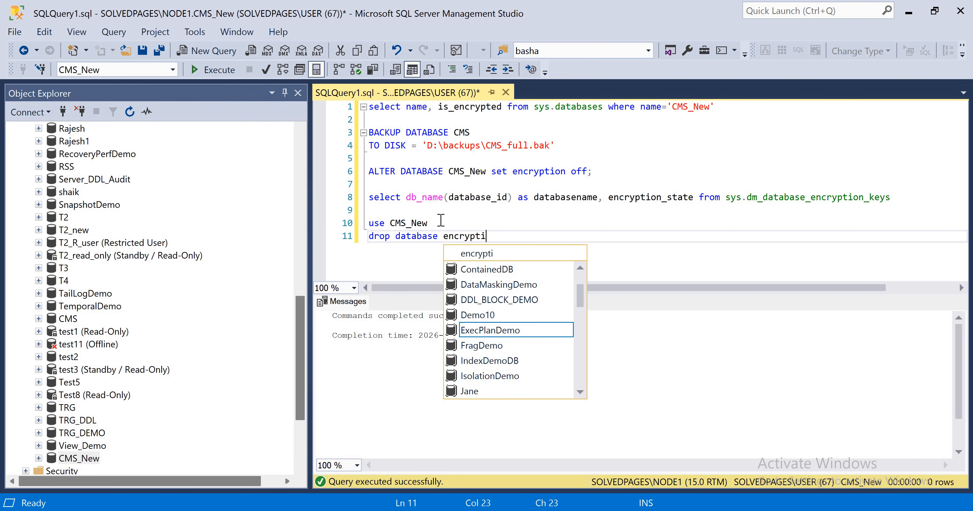
type("on ke")
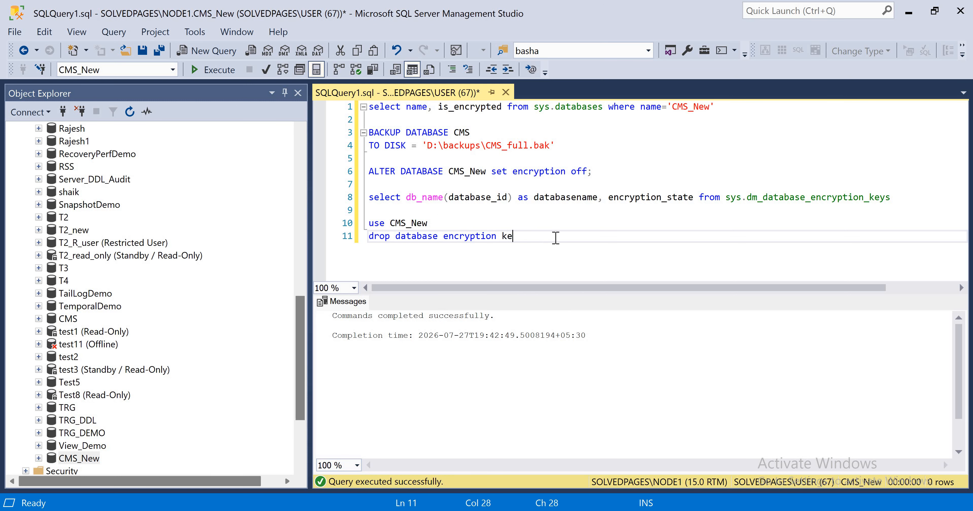
type("y;")
Step: Execute the use CMS_New and drop database encryption key statements together, and add a new line below them
key("shift+Up")
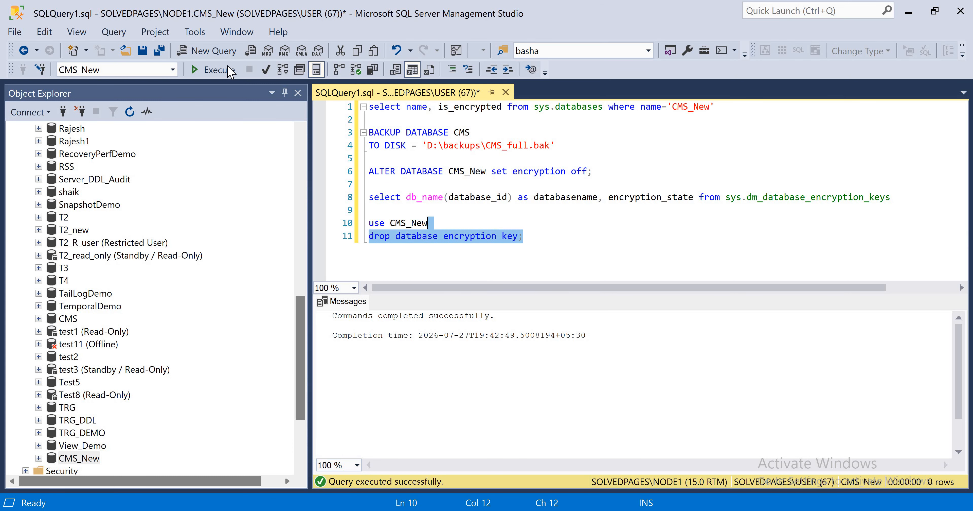
key("shift+Home")
key("F5")
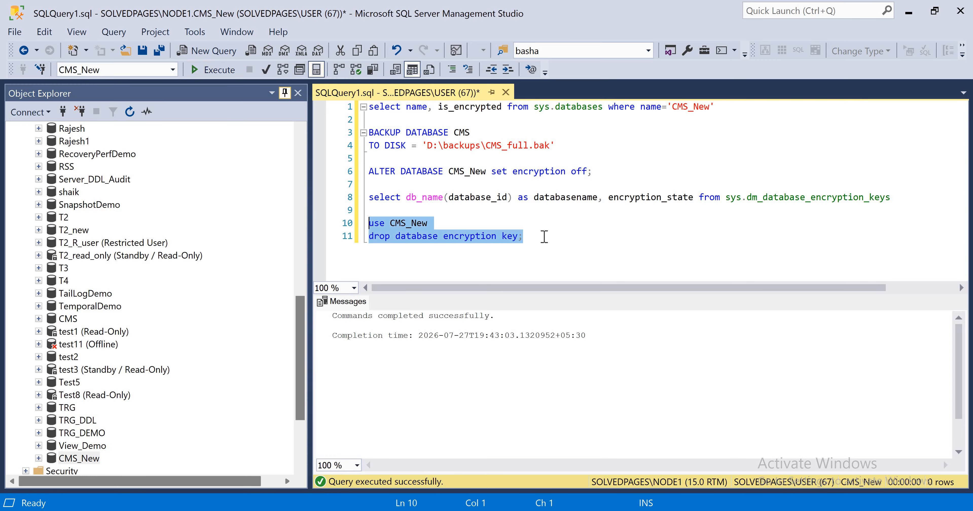
left_click(541, 242)
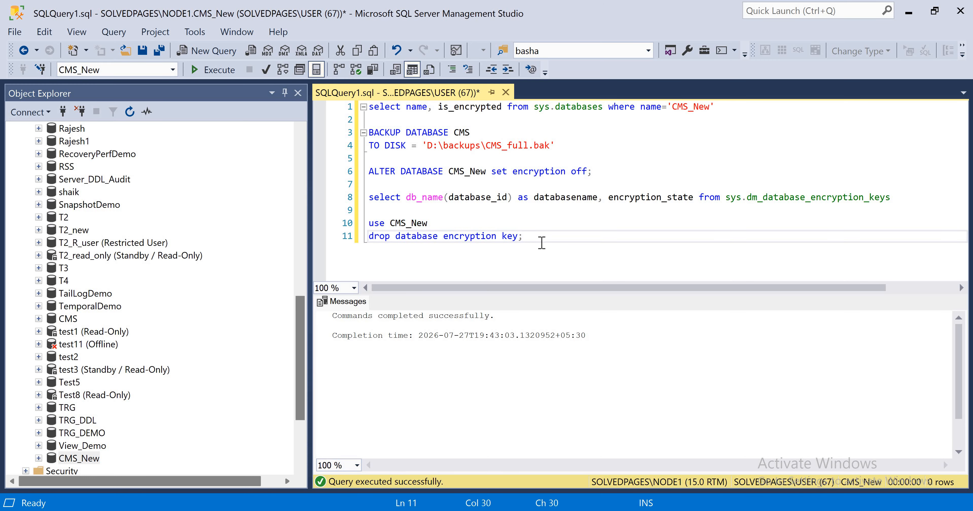
key("Return")
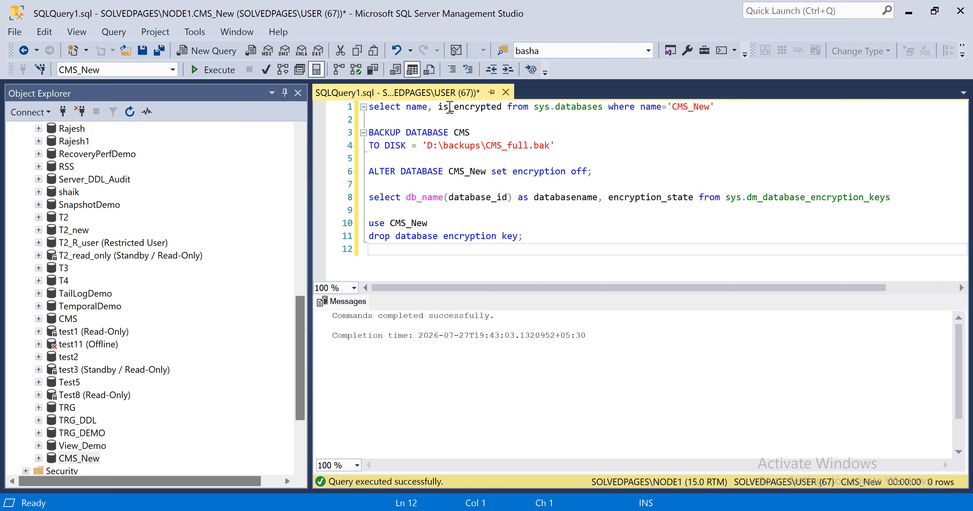
Step: Execute only the line 1 query to check the is_encrypted value of CMS_New
left_click_drag(714, 106, 369, 107)
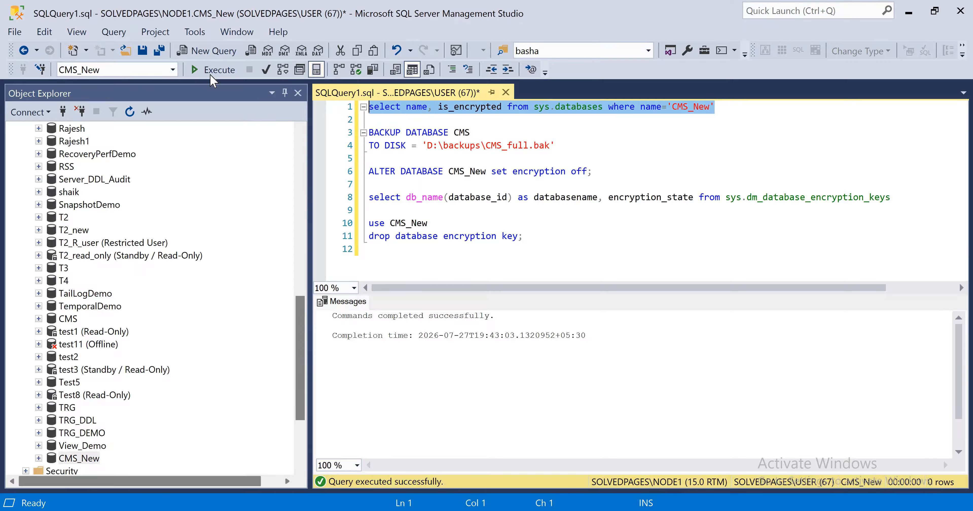
left_click(212, 73)
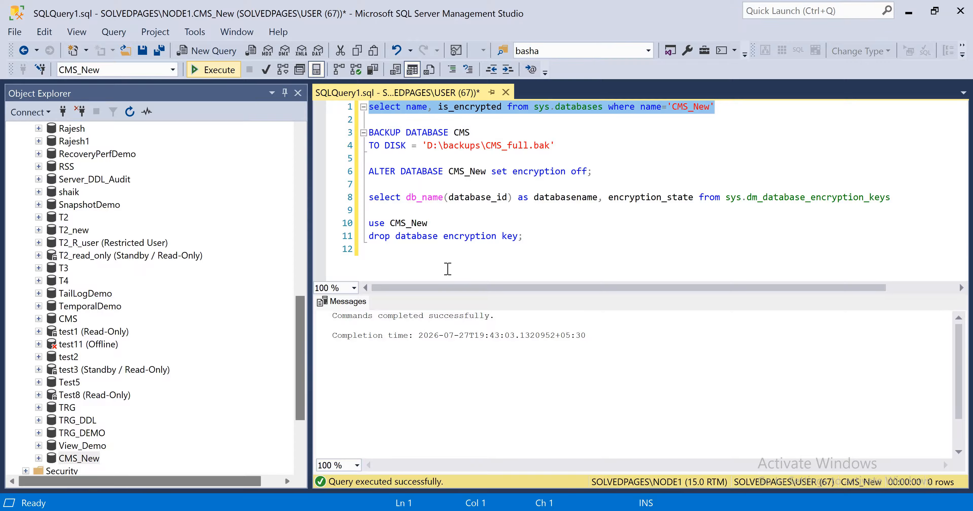
left_click(533, 266)
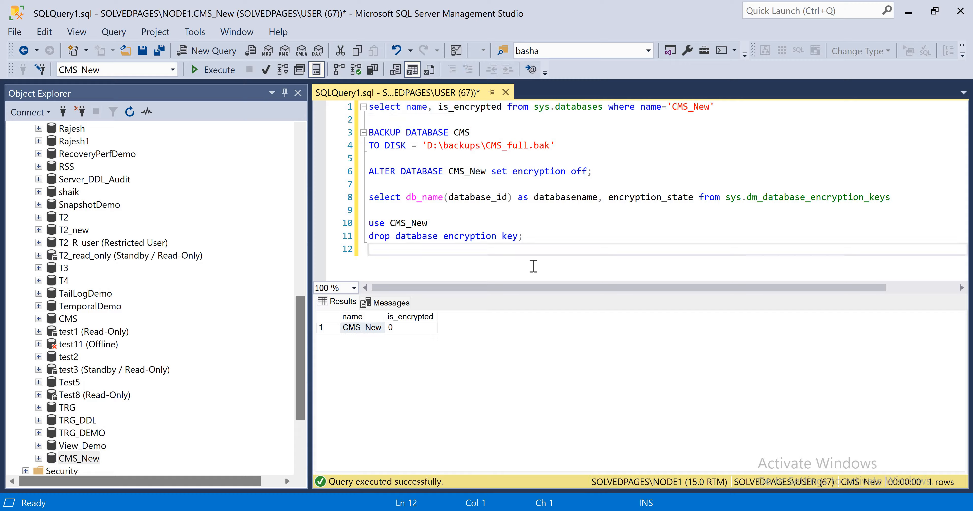